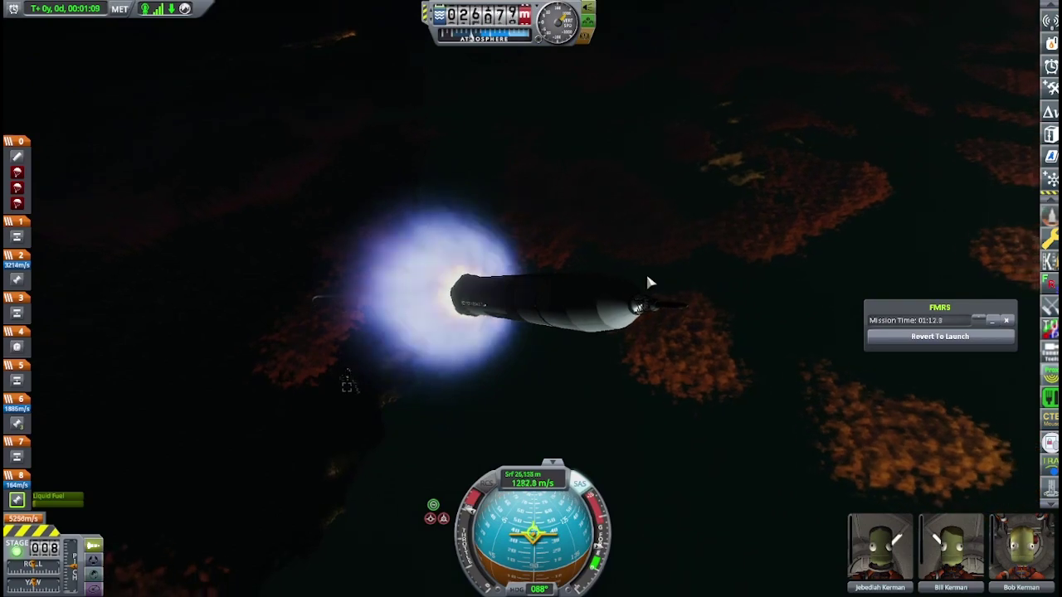
- Separate the burnt-out first stage and ignite the three second-stage engines
key(space)
key(space)
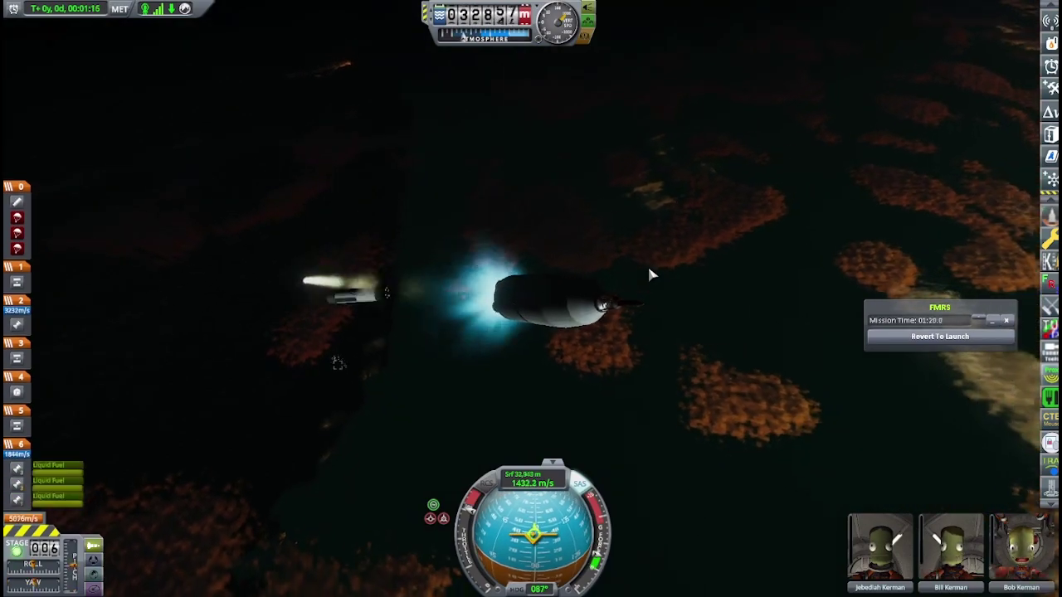
mouse_move(649, 268)
mouse_down()
mouse_move(704, 316)
mouse_move(575, 320)
mouse_move(549, 347)
mouse_move(628, 306)
mouse_up()
scroll(597, 309, down, 3)
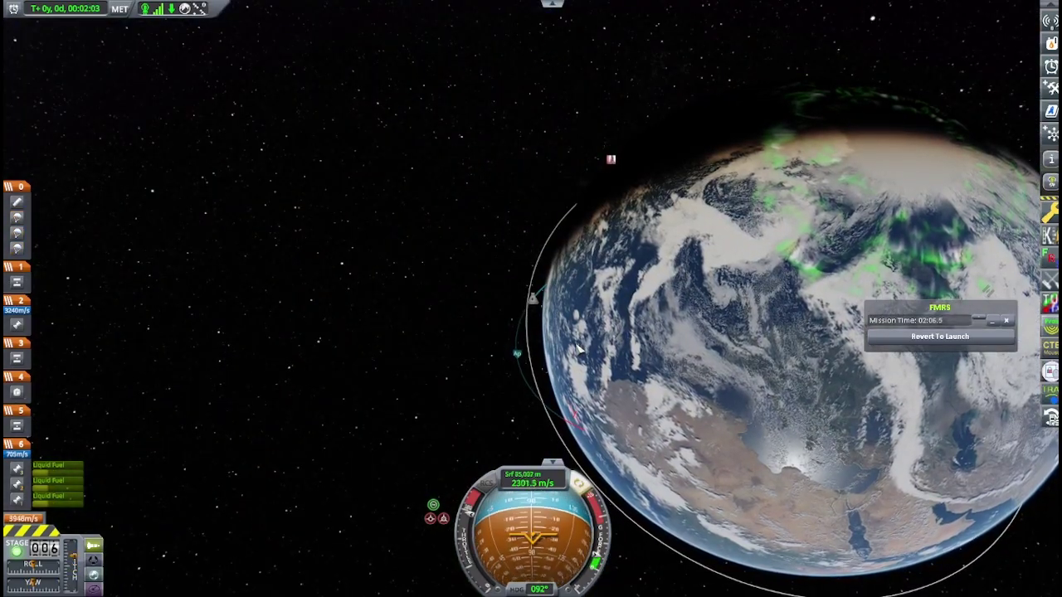
- Check the trajectory on the map and stage through second-stage separation and fairing jettison to ignition of the upper-stage engine
key(m)
key(m)
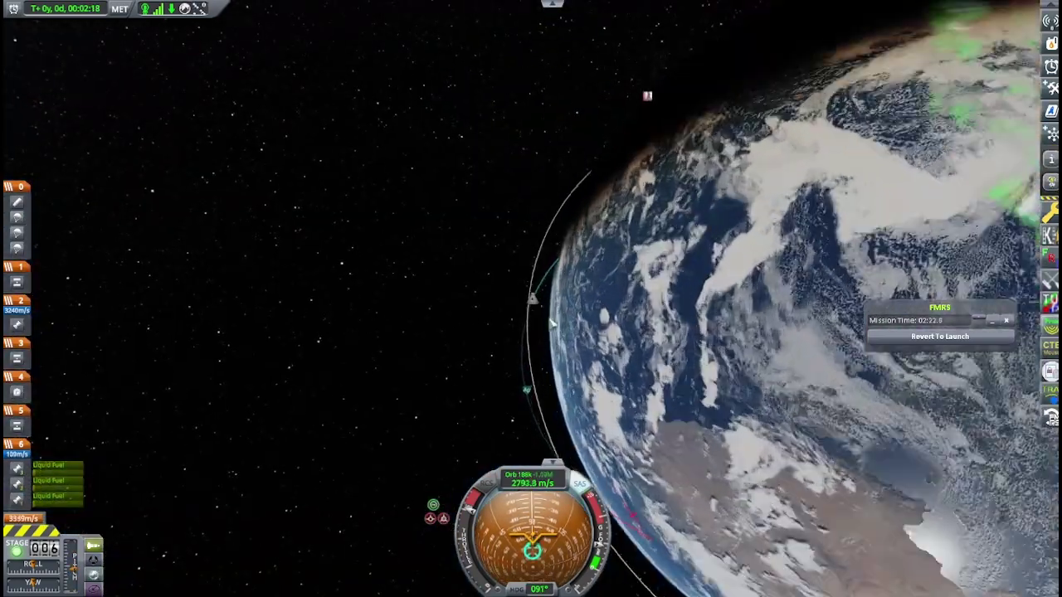
key(m)
scroll(687, 363, down, 3)
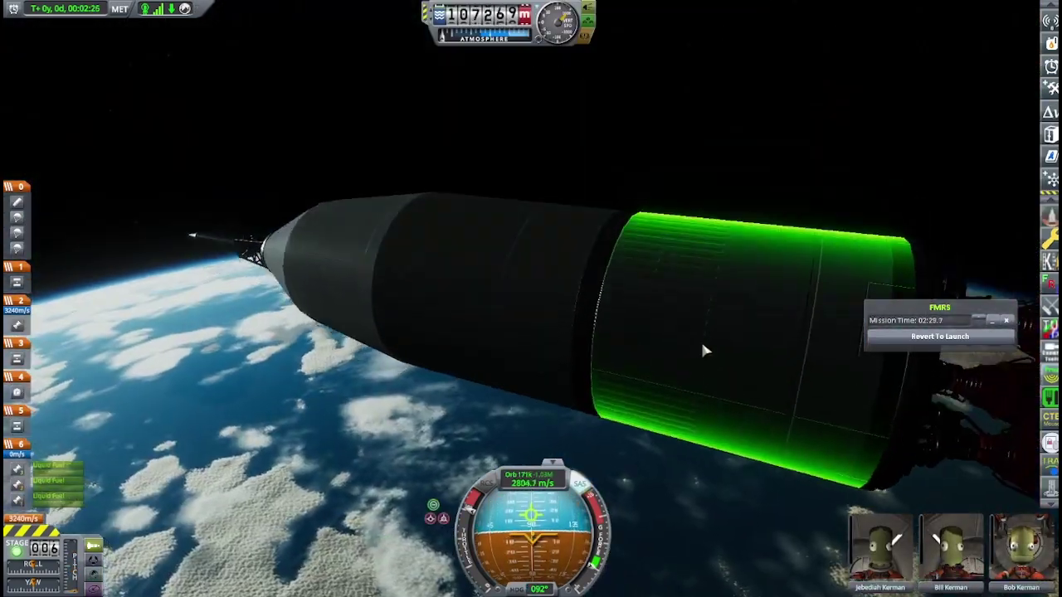
key(space)
right_click(863, 332)
key(space)
key(space)
key(space)
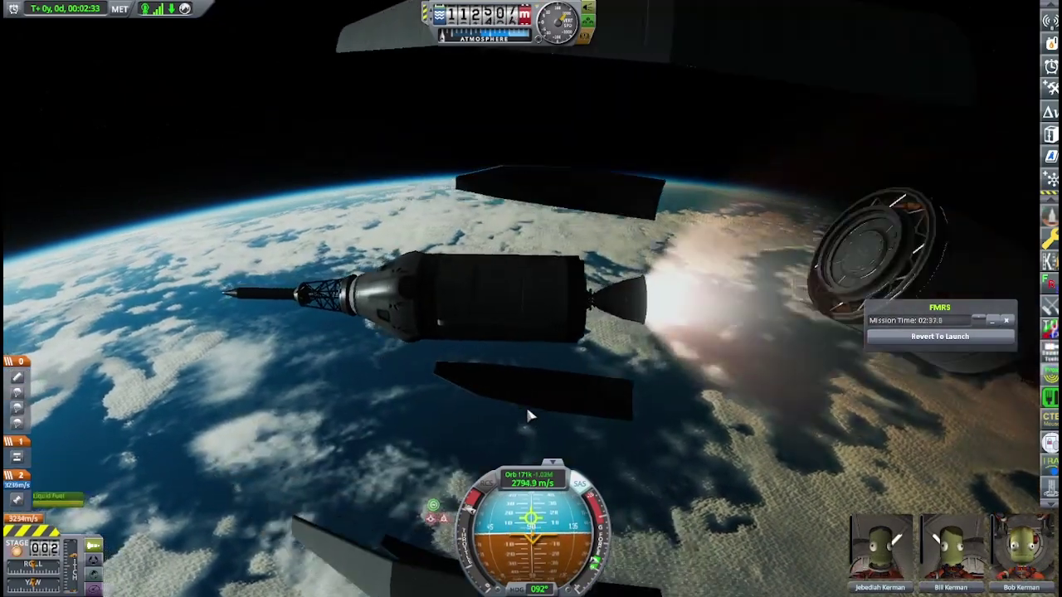
- Plan a circularization maneuver at the Earth apoapsis with about 727 m/s of prograde delta-v
key(m)
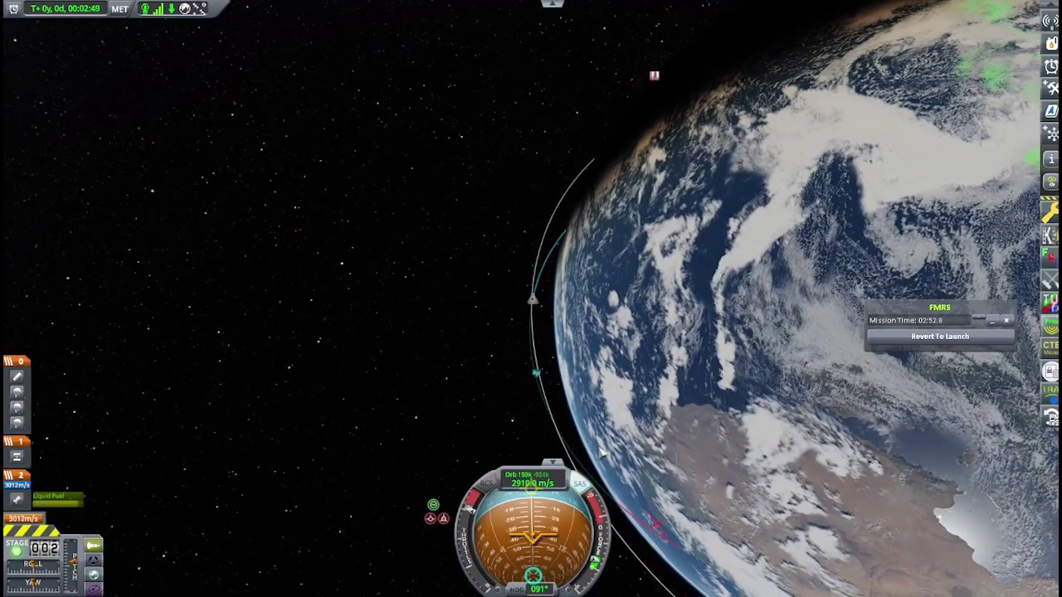
drag(539, 380, 555, 244)
scroll(753, 322, down, 5)
scroll(555, 244, up, 5)
mouse_move(517, 368)
mouse_down()
mouse_move(549, 117)
mouse_move(534, 175)
mouse_up()
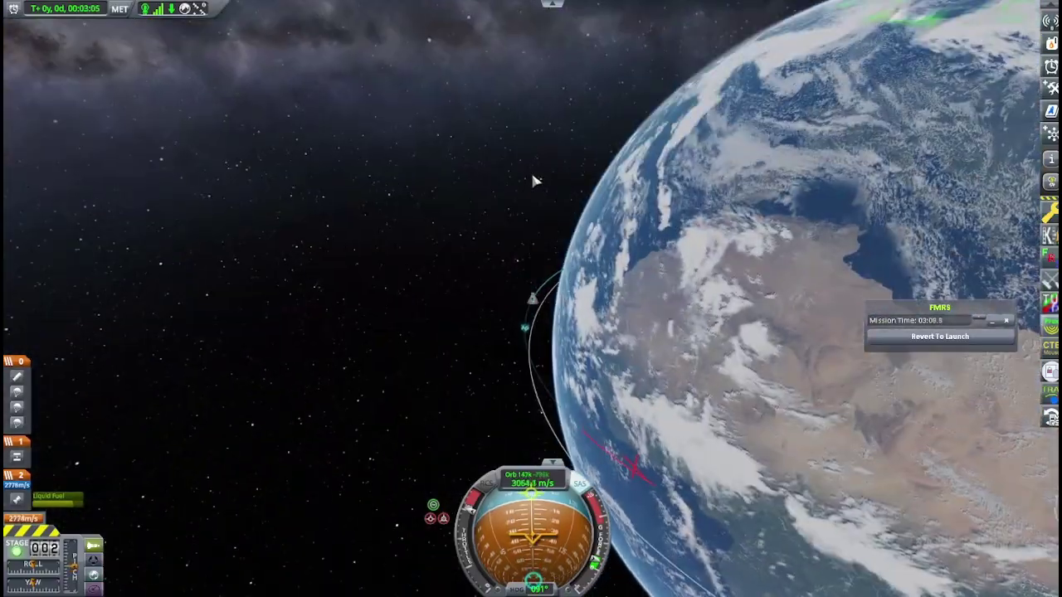
click(526, 325)
drag(526, 285, 498, 340)
click(501, 345)
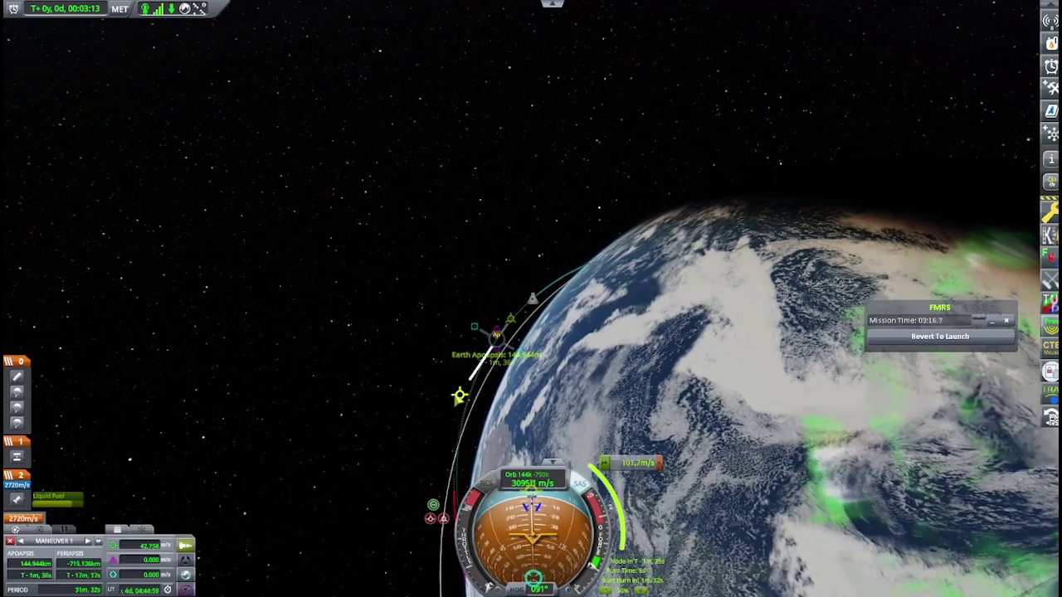
scroll(486, 363, down, 5)
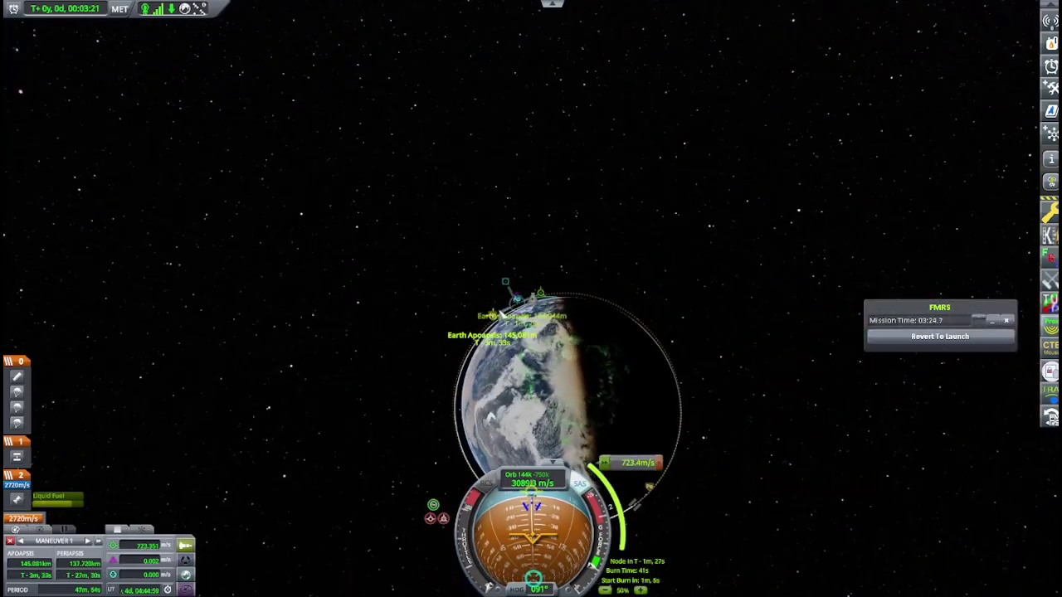
drag(709, 357, 557, 445)
key(m)
- Inspect the part options of the Launch Escape System on the capsule's nose
scroll(458, 442, up, 5)
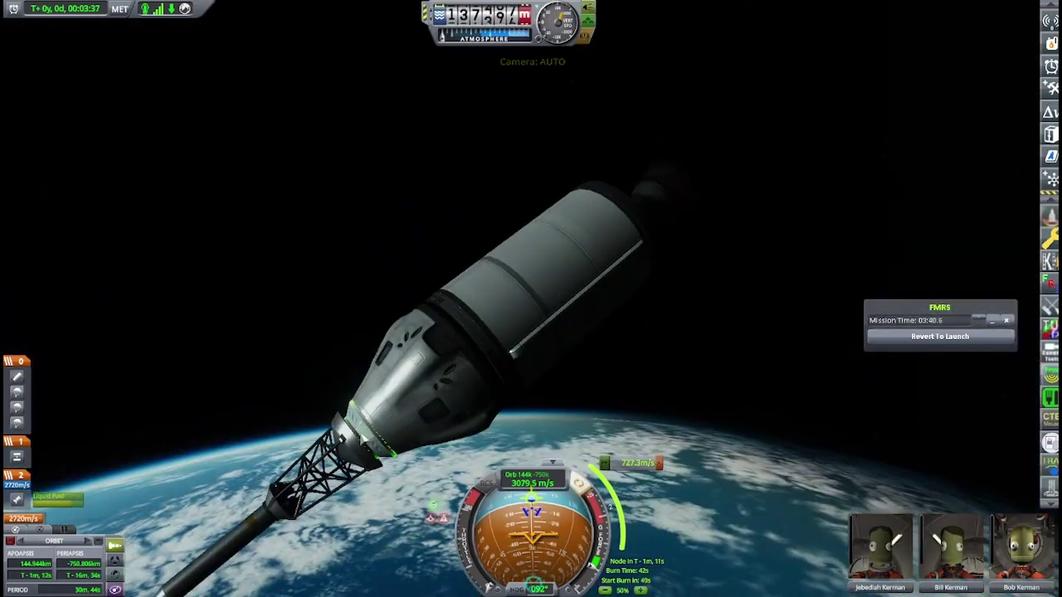
drag(474, 439, 716, 344)
right_click(678, 331)
scroll(716, 344, up, 2)
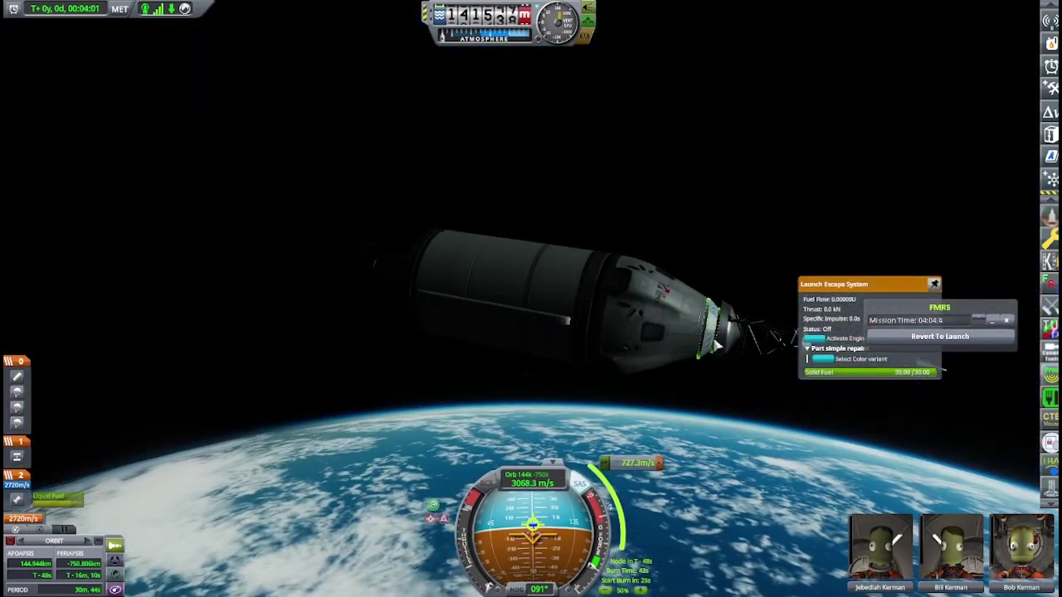
right_click(719, 337)
scroll(752, 375, up, 2)
right_click(17, 423)
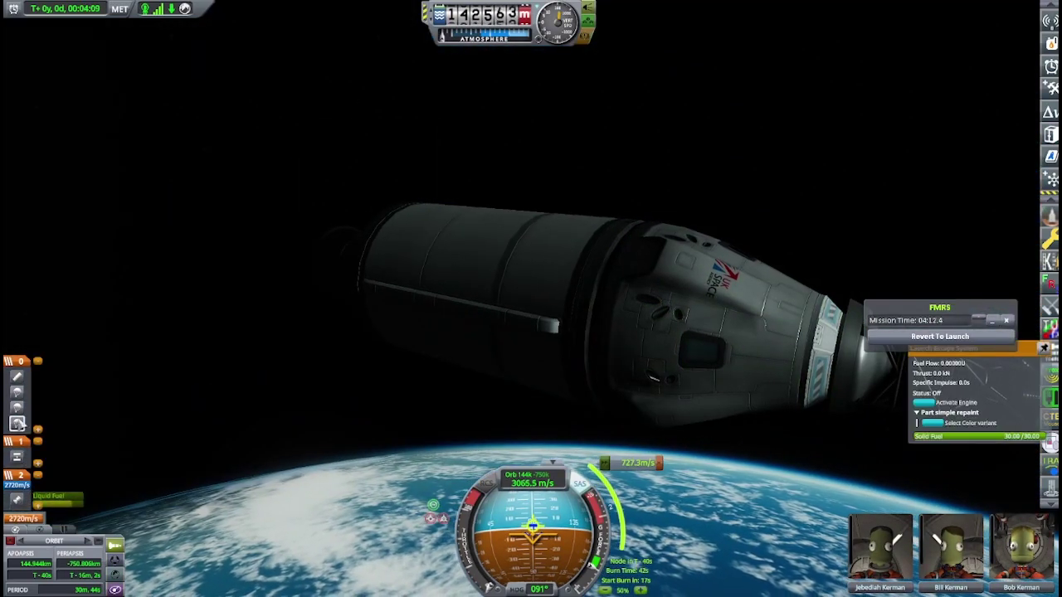
- Move the FMRS window out of the way and undock the escape tower at the Clamp-O-Tron modular docking port
right_click(836, 392)
right_click(919, 387)
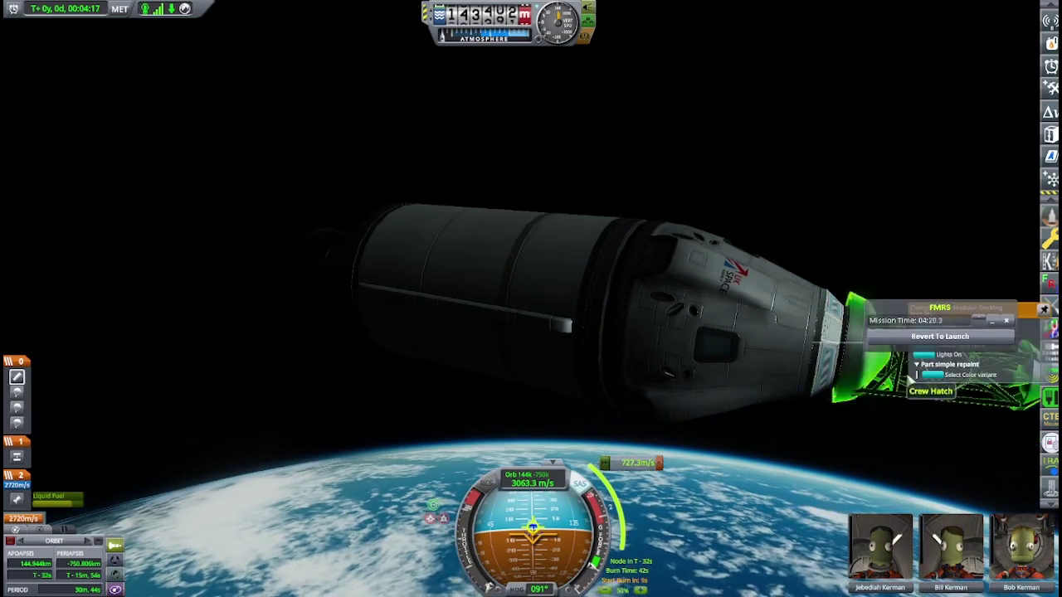
right_click(839, 348)
drag(941, 311, 951, 199)
right_click(840, 322)
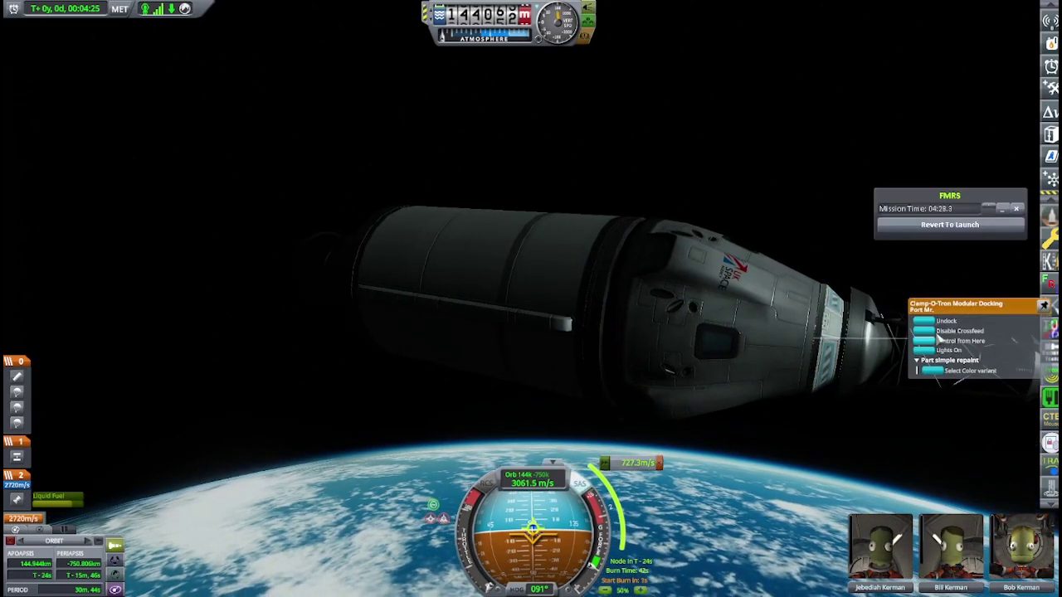
click(929, 322)
- Burn the circularization maneuver at full throttle to an orbit of about 156 by 145 km and set SAS to hold prograde
key(z)
mouse_move(739, 264)
mouse_down()
mouse_move(941, 375)
mouse_move(730, 398)
mouse_move(913, 432)
mouse_move(701, 463)
mouse_move(768, 384)
mouse_move(749, 339)
mouse_up()
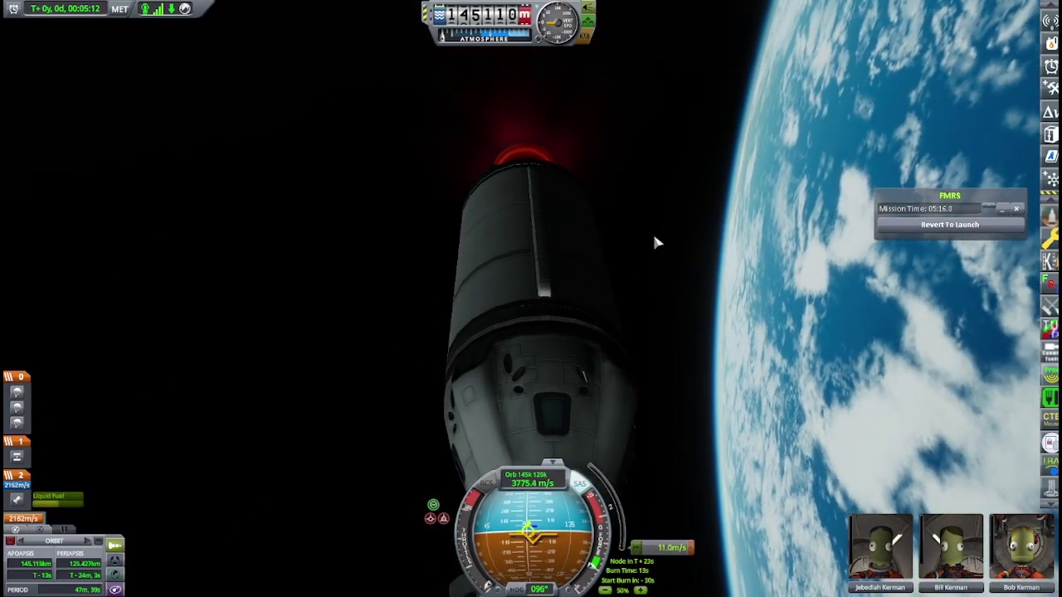
key(x)
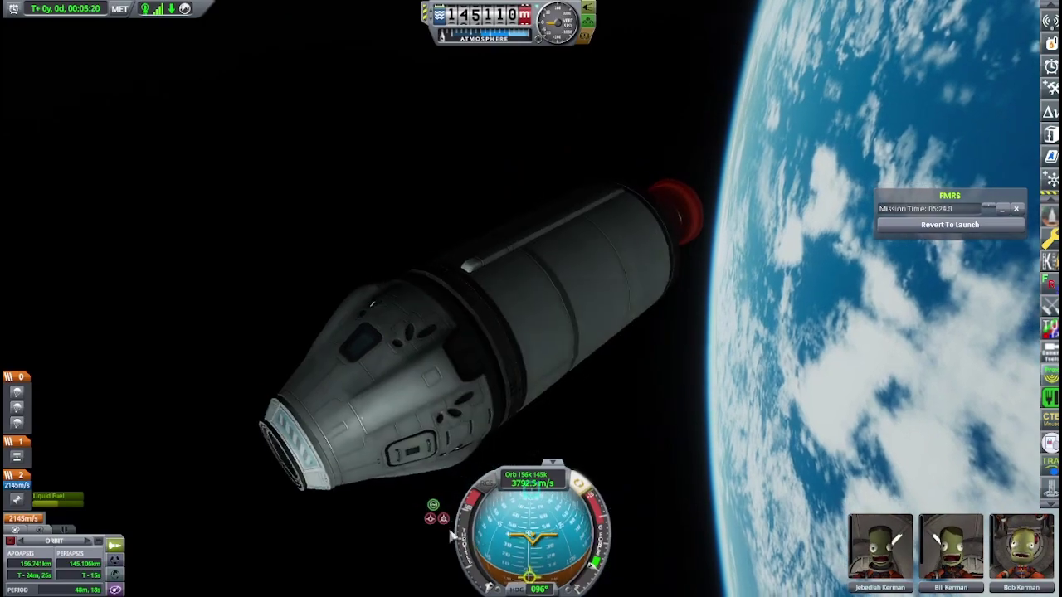
click(430, 519)
click(490, 483)
- Set Space Station "Stellarion" as the target on the map
key(m)
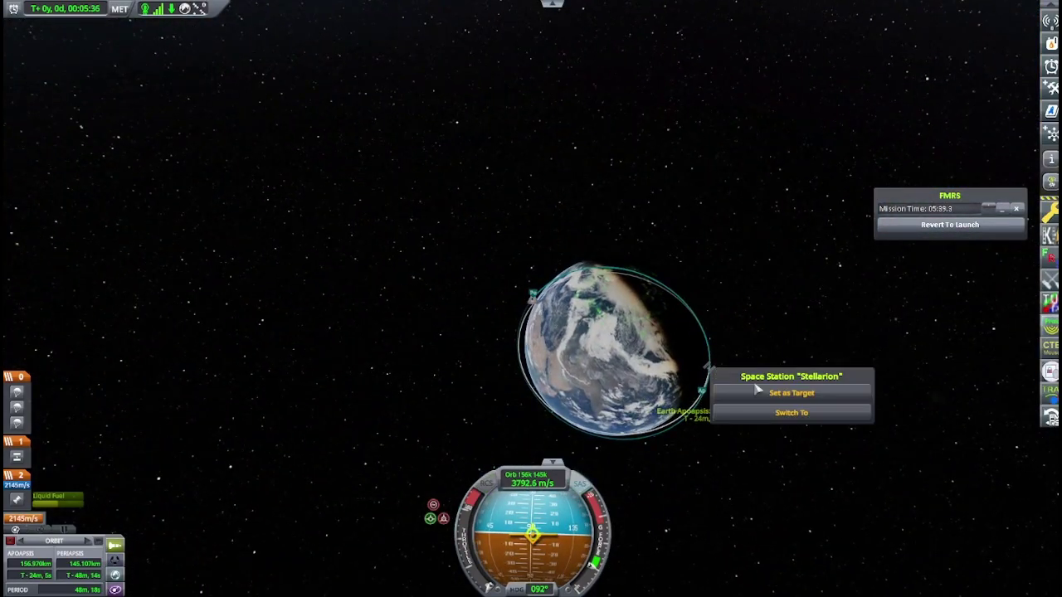
click(757, 390)
scroll(692, 379, up, 8)
- Add a plane-change maneuver at the descending node totalling about 352.1 m/s and return to the flight view
drag(755, 388, 843, 320)
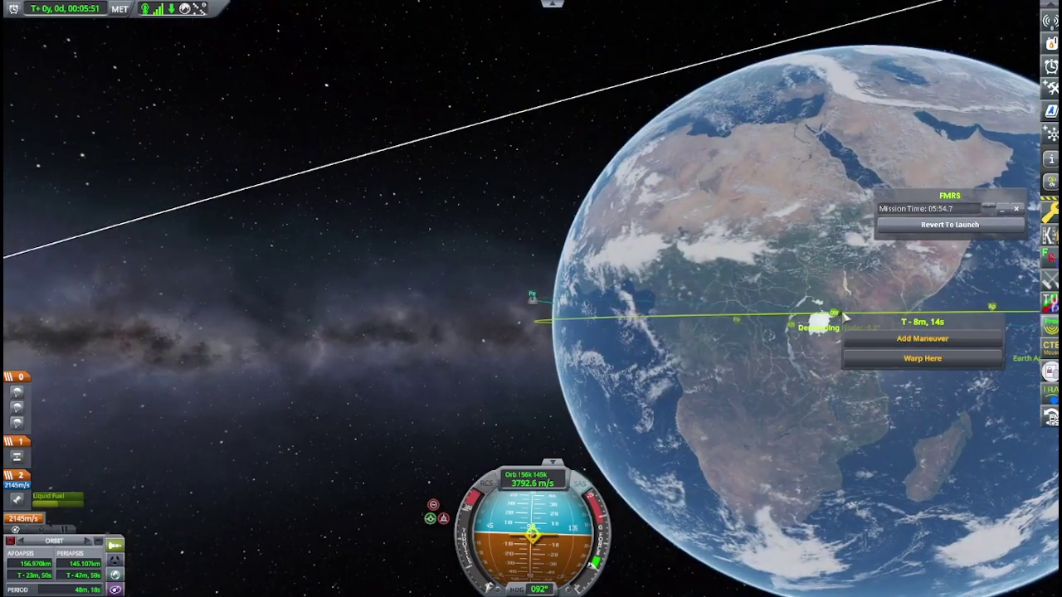
click(922, 339)
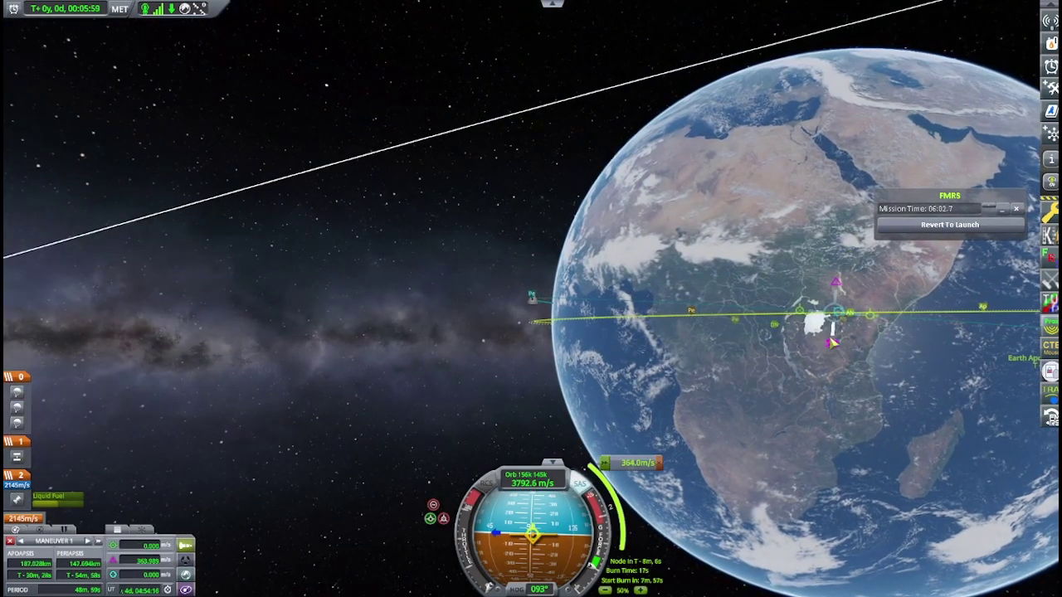
scroll(833, 342, down, 5)
drag(833, 342, 606, 411)
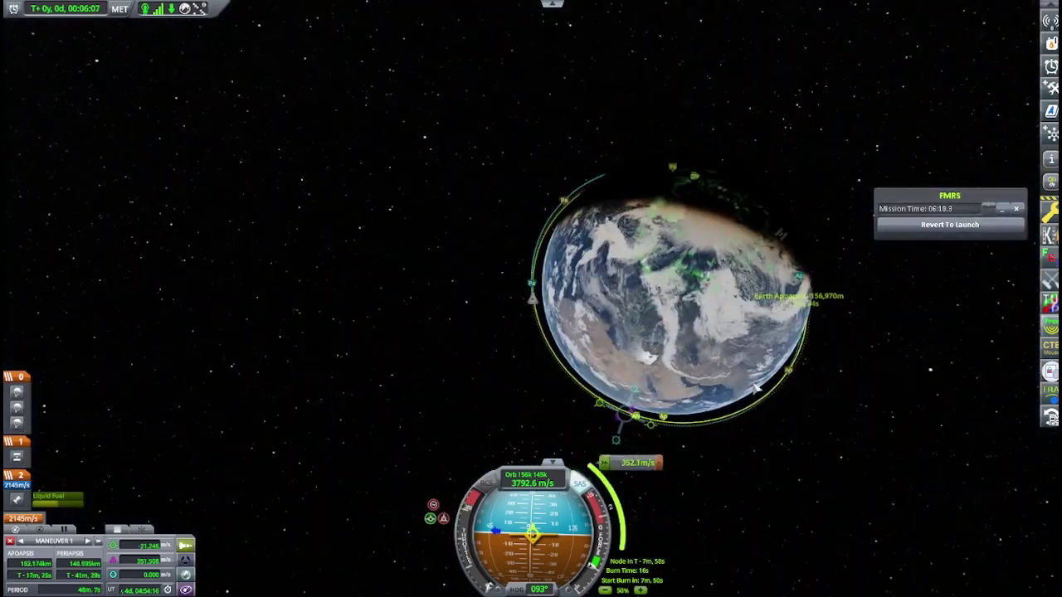
drag(754, 385, 742, 516)
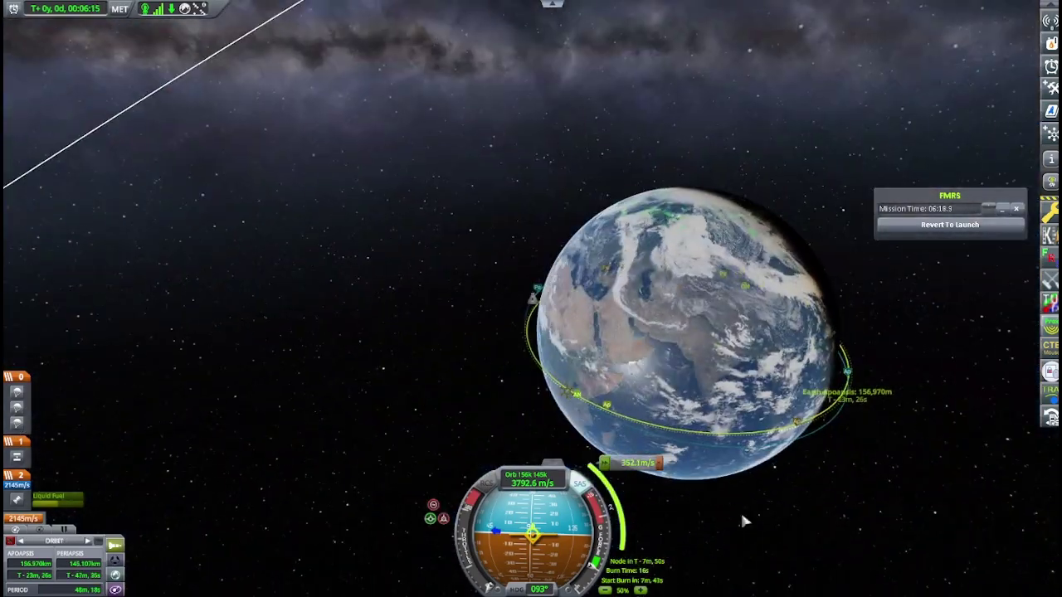
key(m)
- Return SAS from prograde hold to stability assist and turn the spacecraft manually
scroll(566, 366, up, 5)
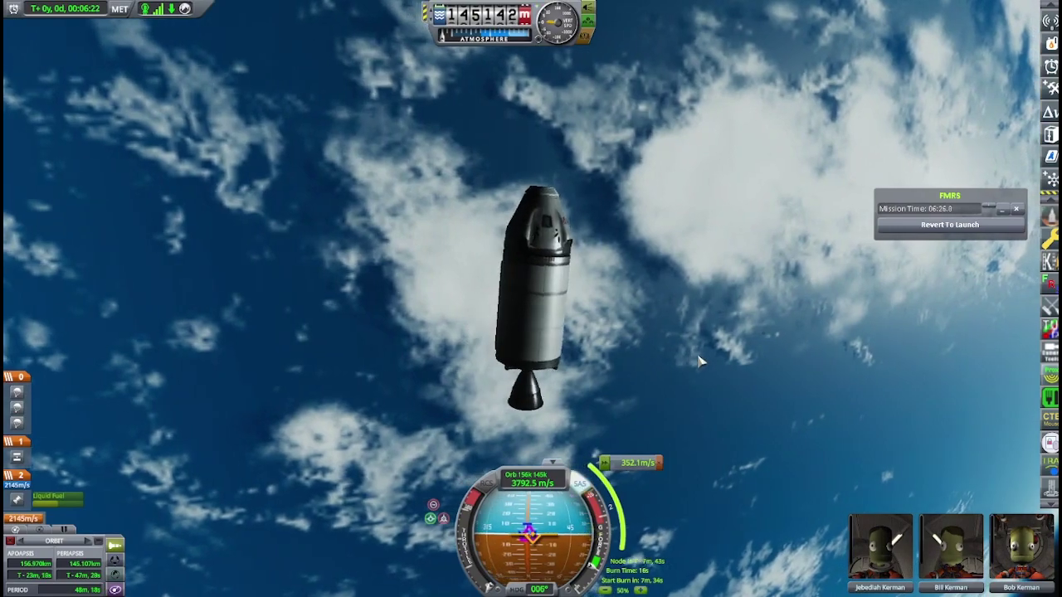
key(f)
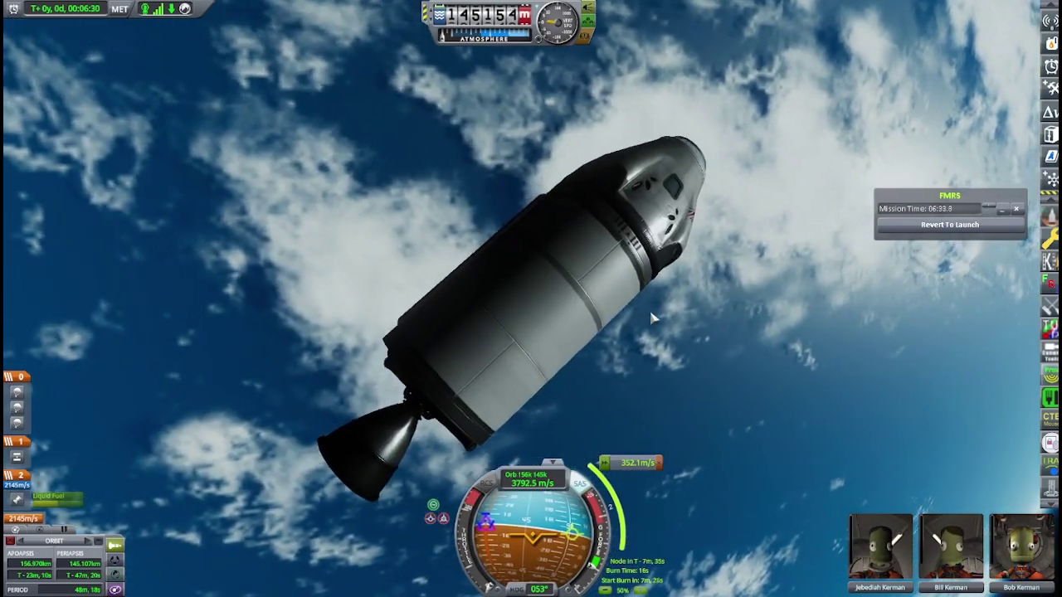
key(a)
- Switch to the web browser and open the "[BETA] KSRSS 0.7" forum thread in a new tab
key(alt+Tab)
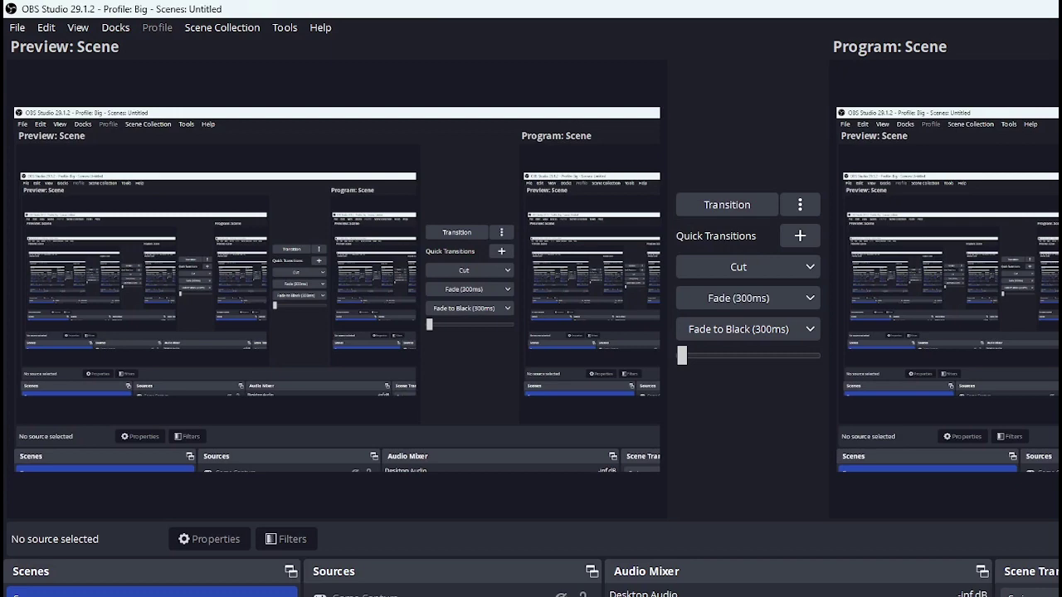
key(alt+Tab)
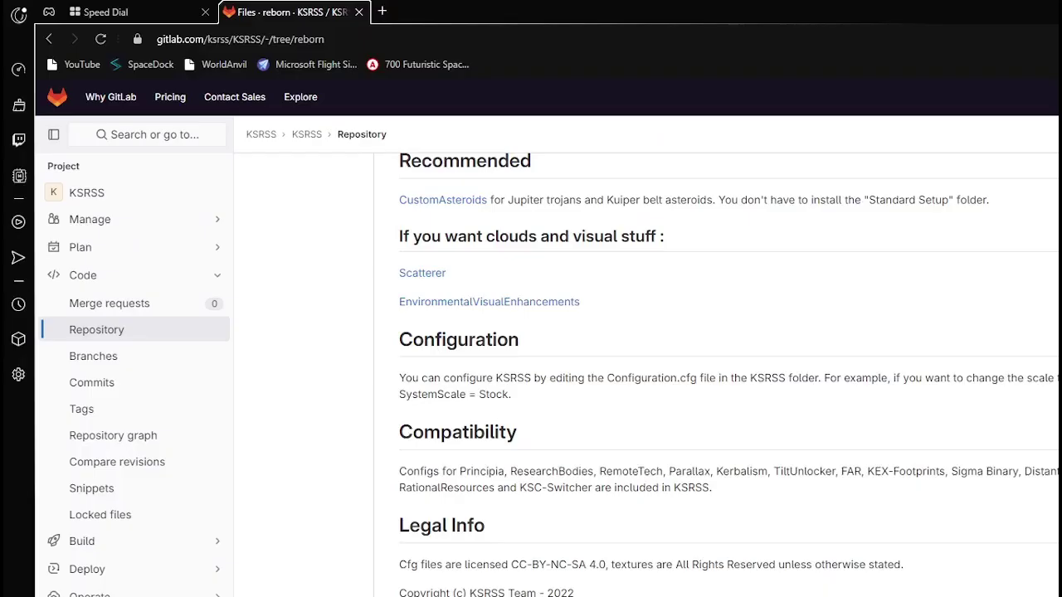
click(382, 12)
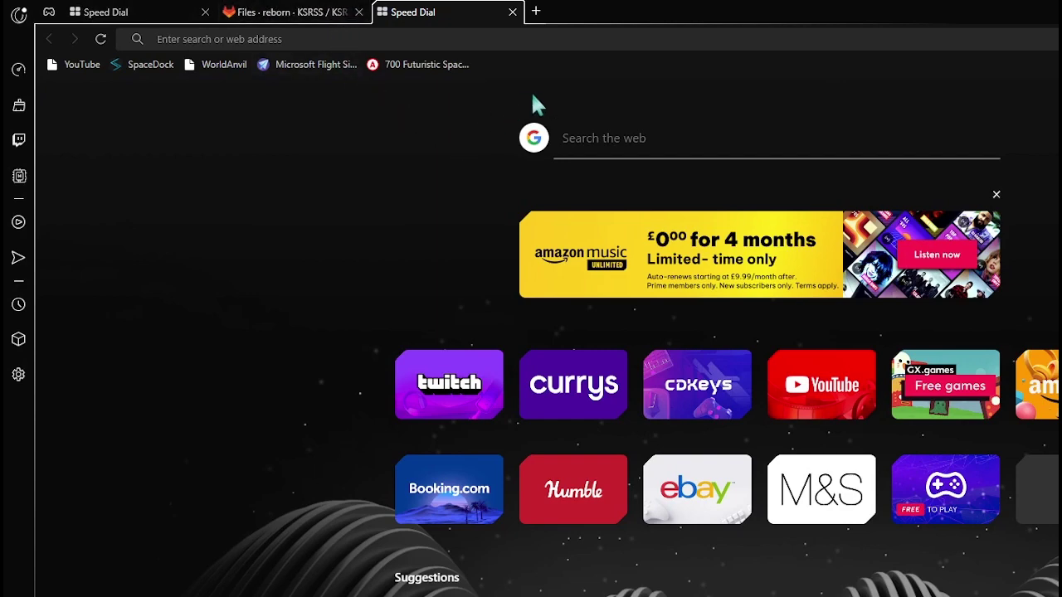
text(k)
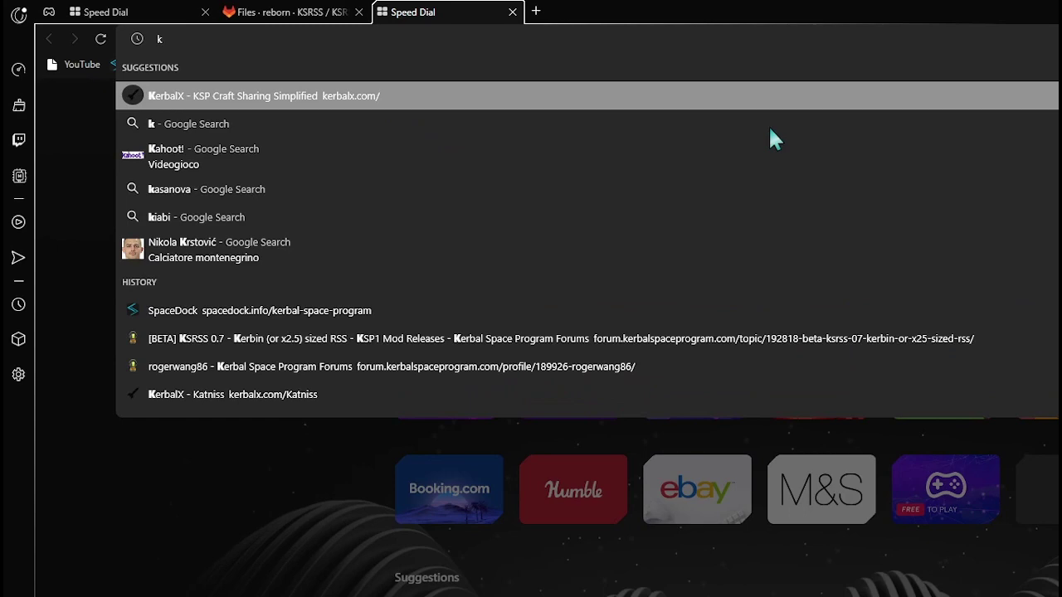
text(SRR)
key(BackSpace)
key(BackSpace)
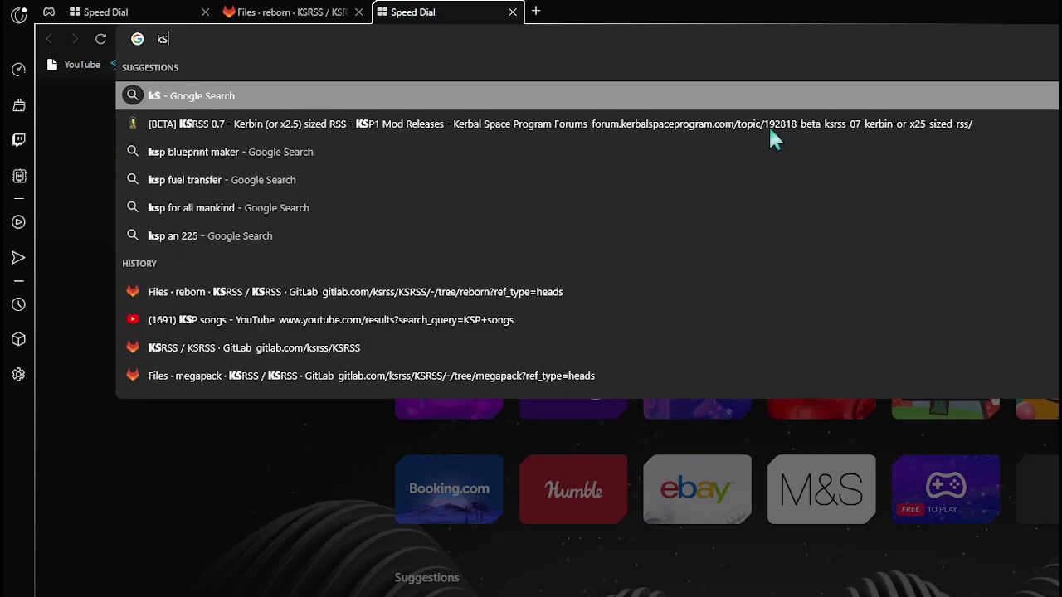
key(BackSpace)
click(450, 330)
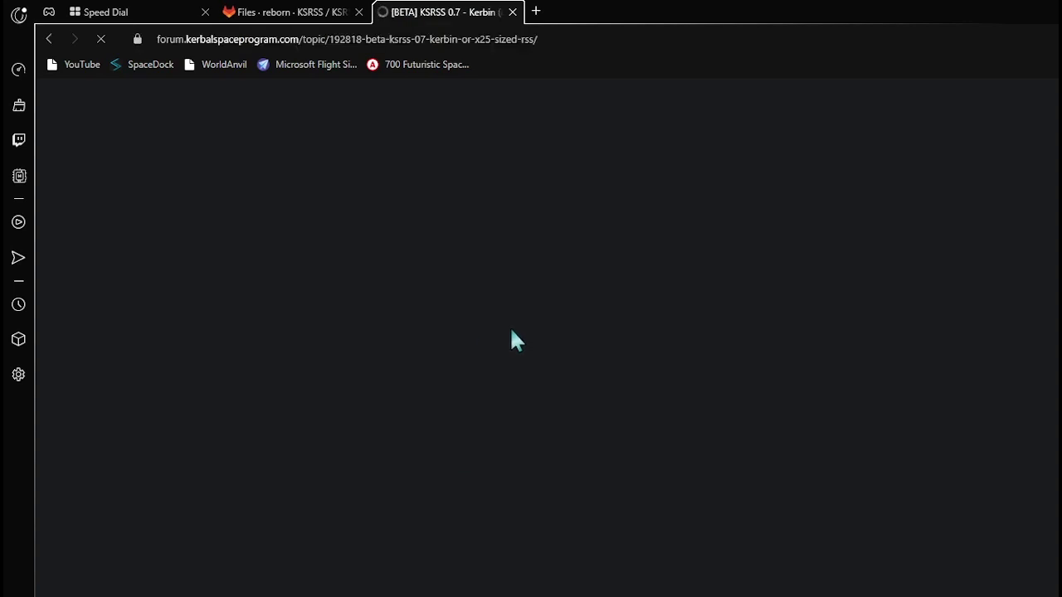
- Look through the KSRSS thread's pictures, DV map, installation, compatibility, FAQ and license sections
scroll(512, 338, down, 12)
scroll(810, 413, down, 20)
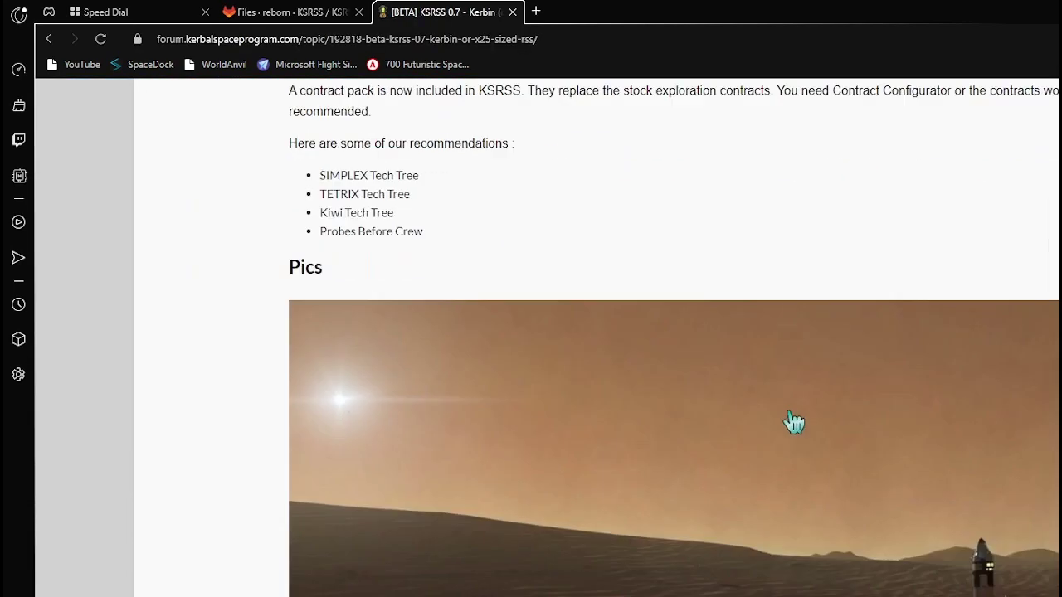
scroll(772, 451, down, 18)
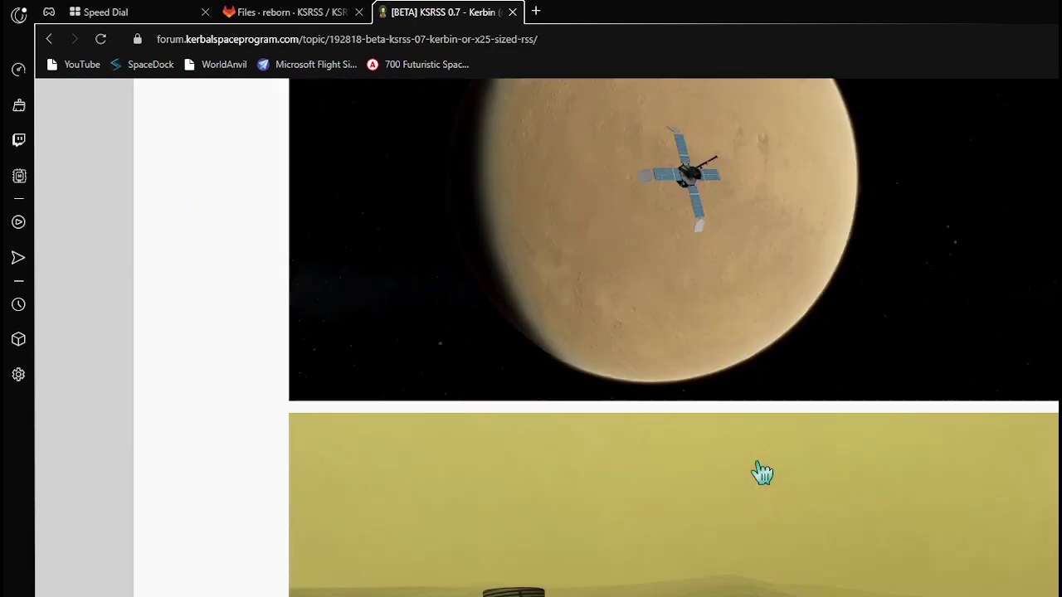
scroll(775, 461, down, 12)
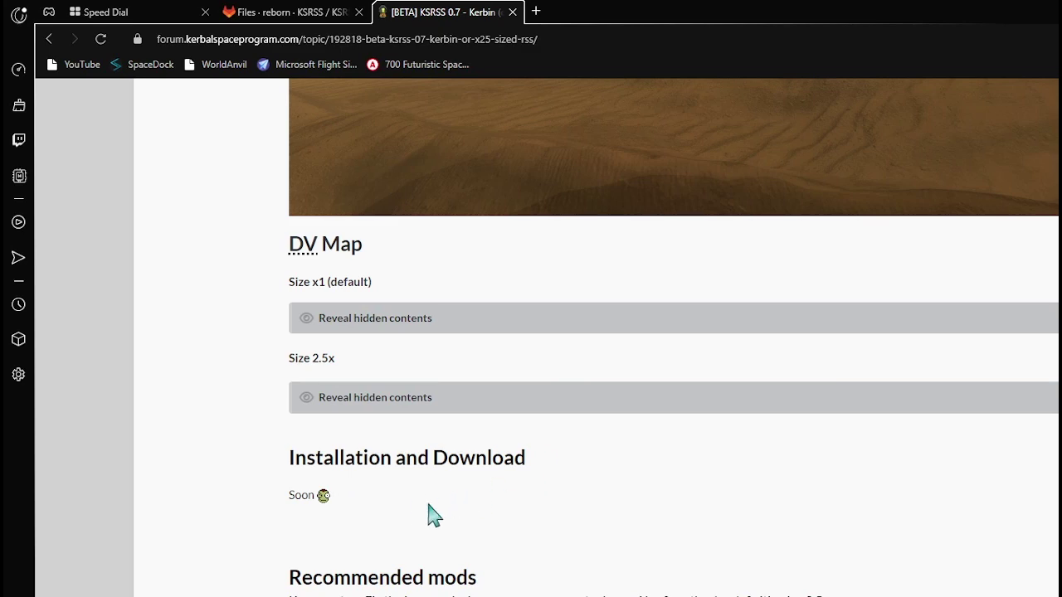
scroll(327, 500, down, 7)
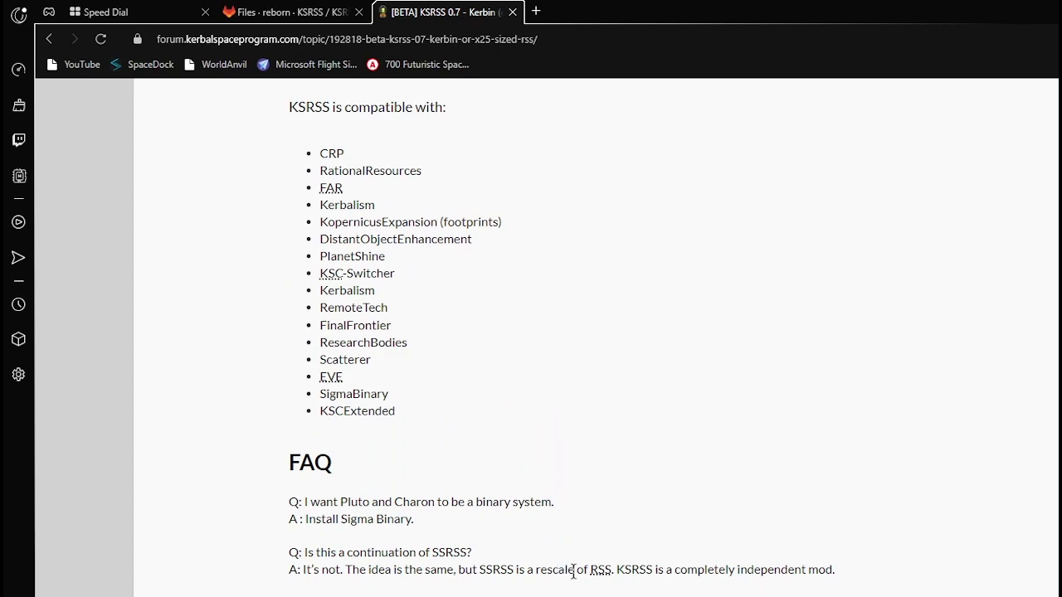
scroll(655, 596, down, 10)
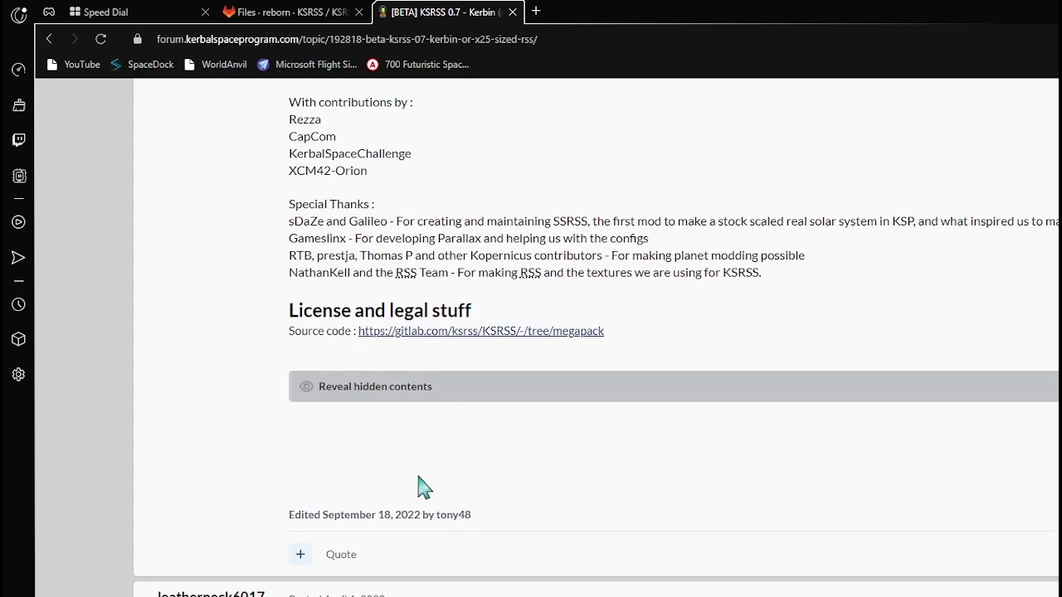
scroll(415, 572, up, 1)
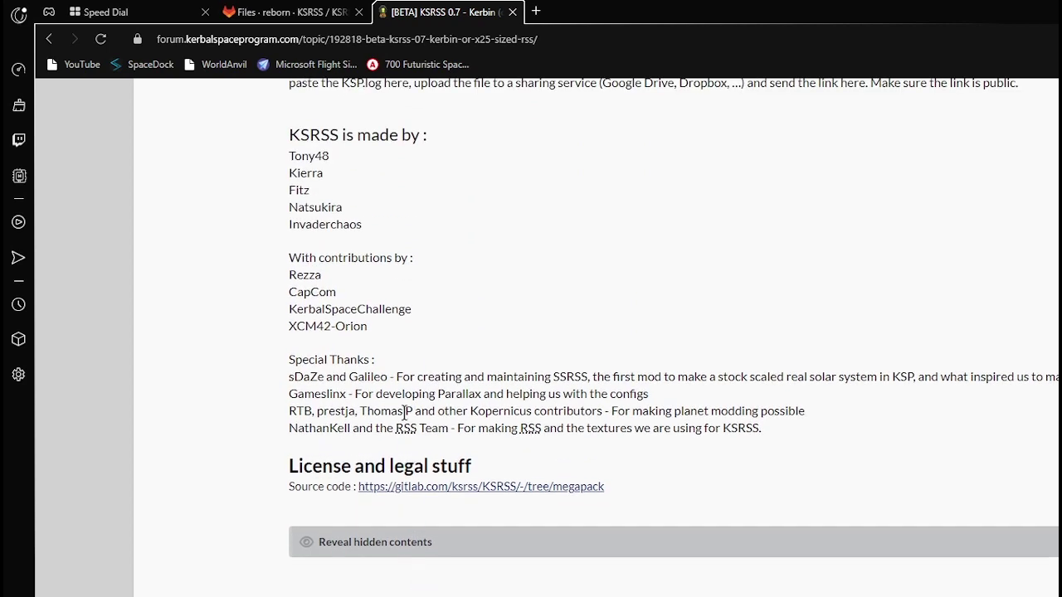
- Open the KSRSS source code repository linked in the thread and look over the megapack branch's files and README
click(421, 488)
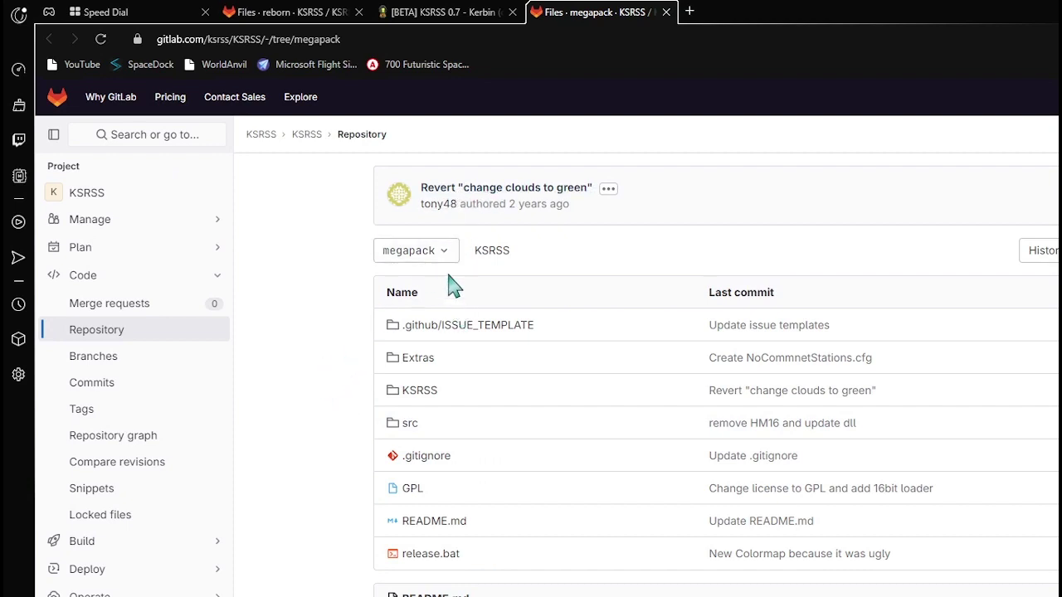
scroll(694, 365, down, 8)
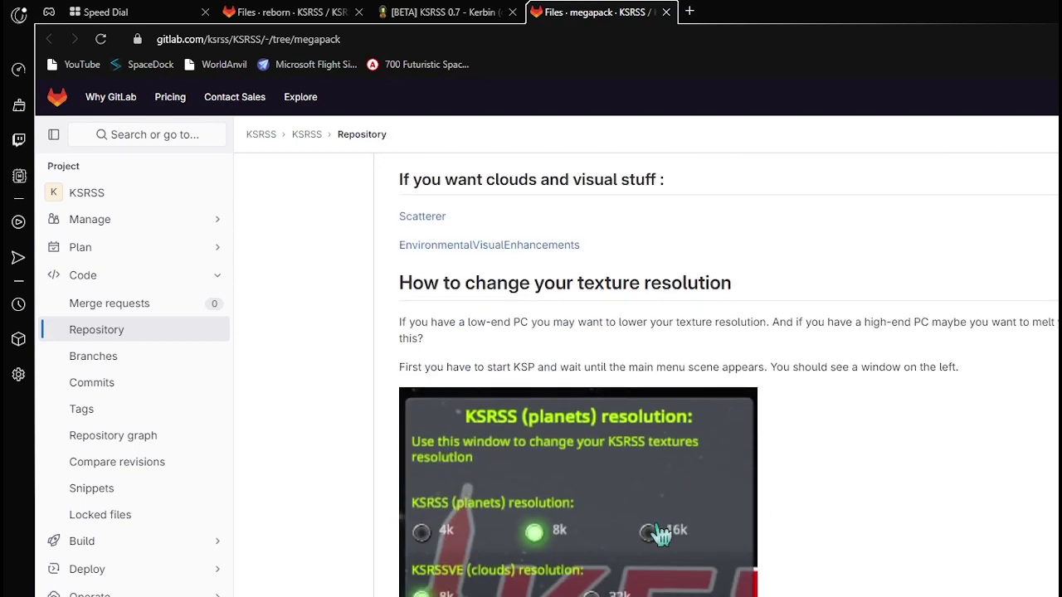
scroll(838, 533, up, 6)
scroll(838, 534, up, 2)
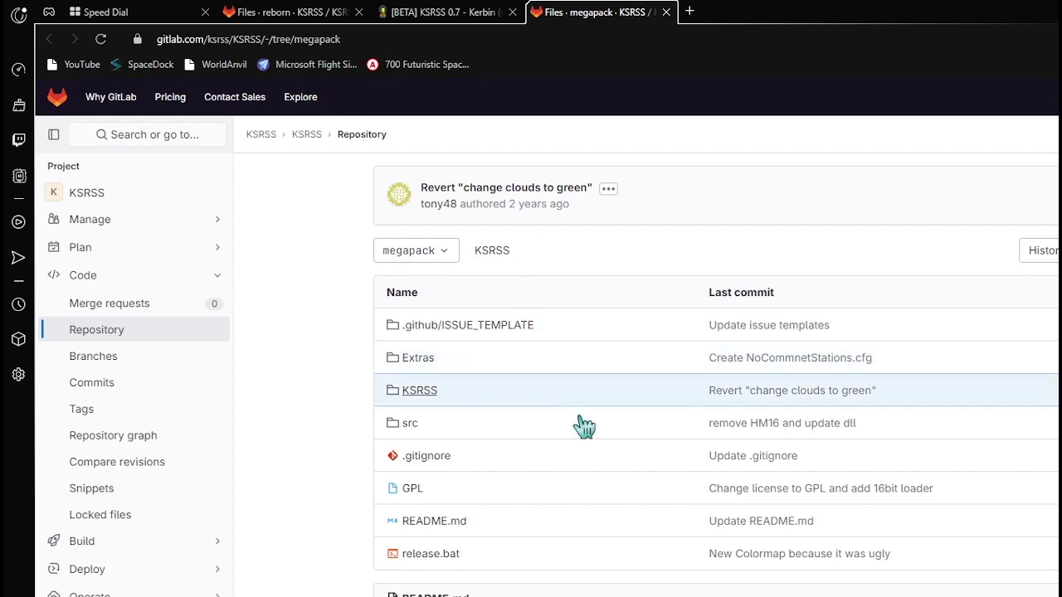
scroll(830, 419, down, 1)
scroll(830, 419, down, 1)
scroll(678, 539, up, 2)
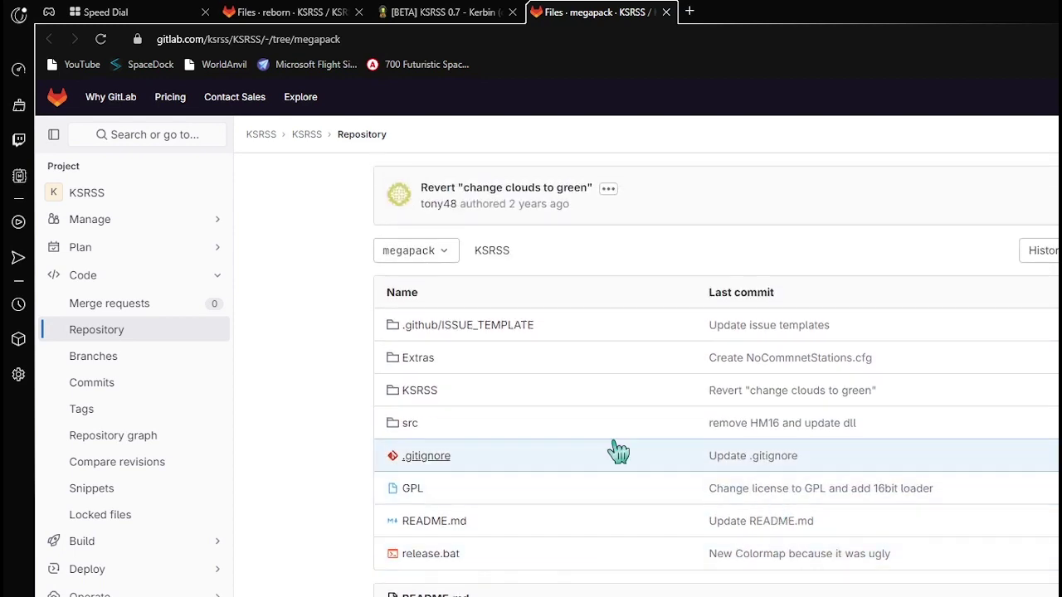
- Switch the KSRSS repository to the reborn branch and read its README from the dependencies through the texture licensing sections
click(441, 267)
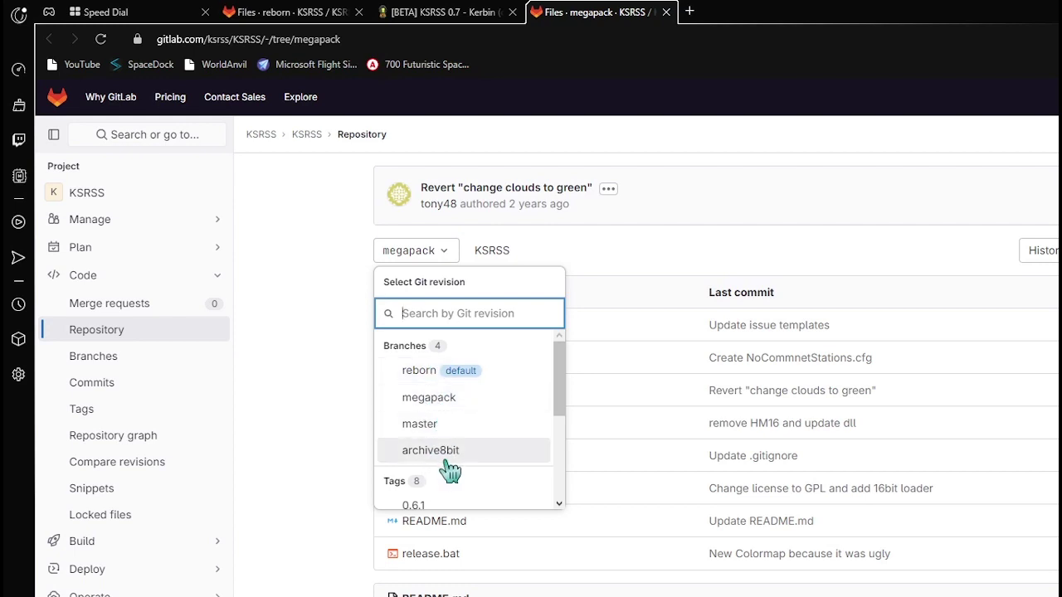
click(457, 378)
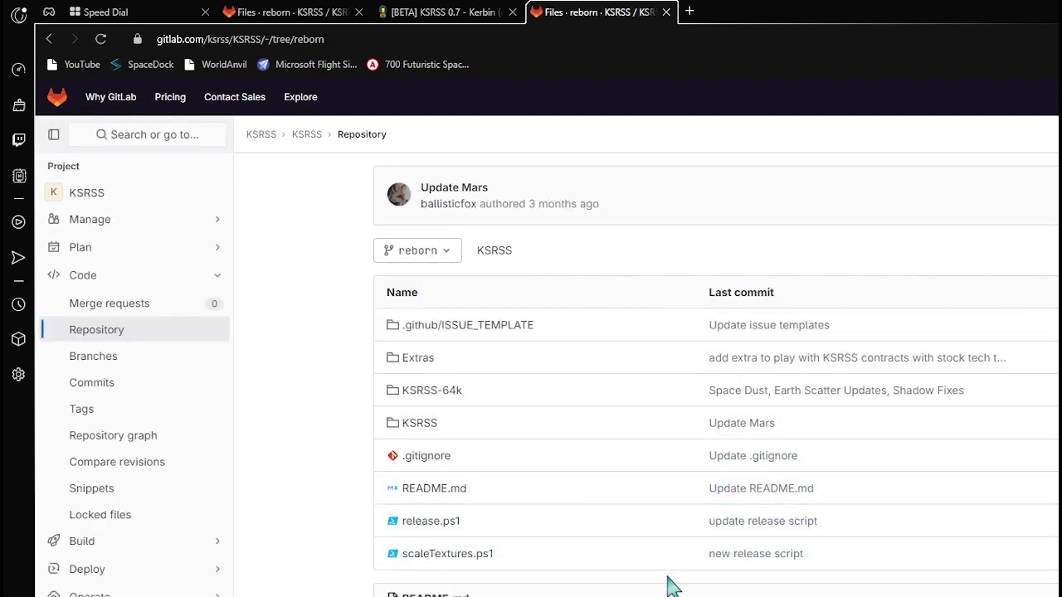
scroll(717, 374, down, 5)
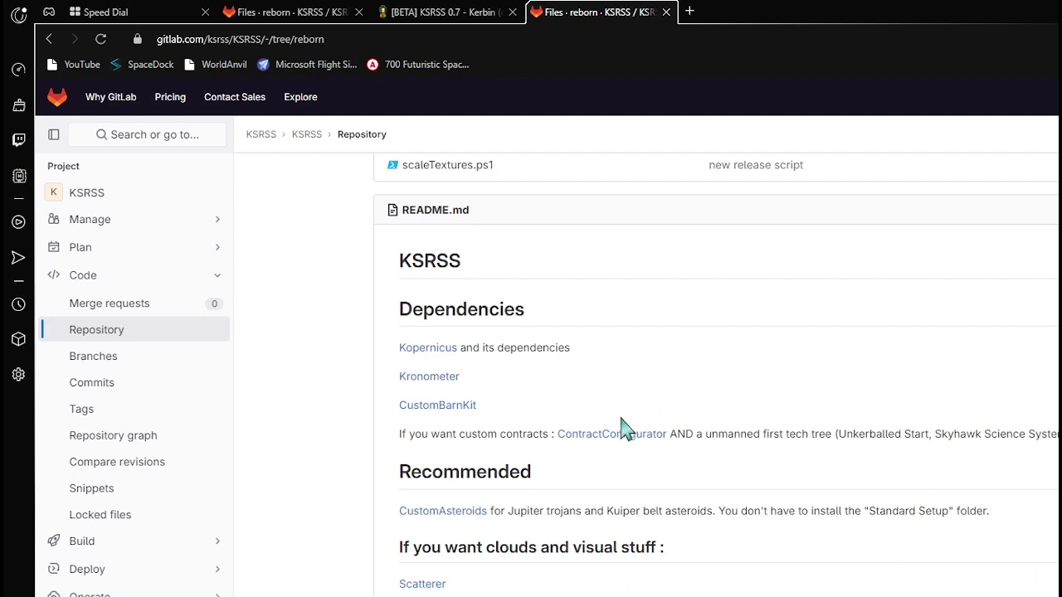
scroll(556, 407, down, 2)
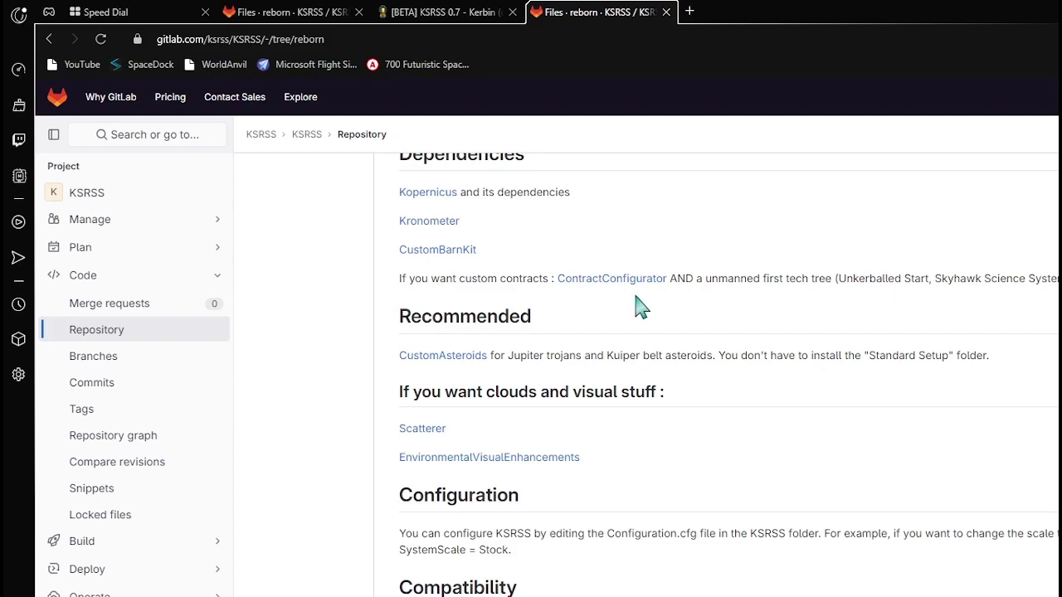
scroll(735, 462, down, 2)
scroll(953, 498, down, 4)
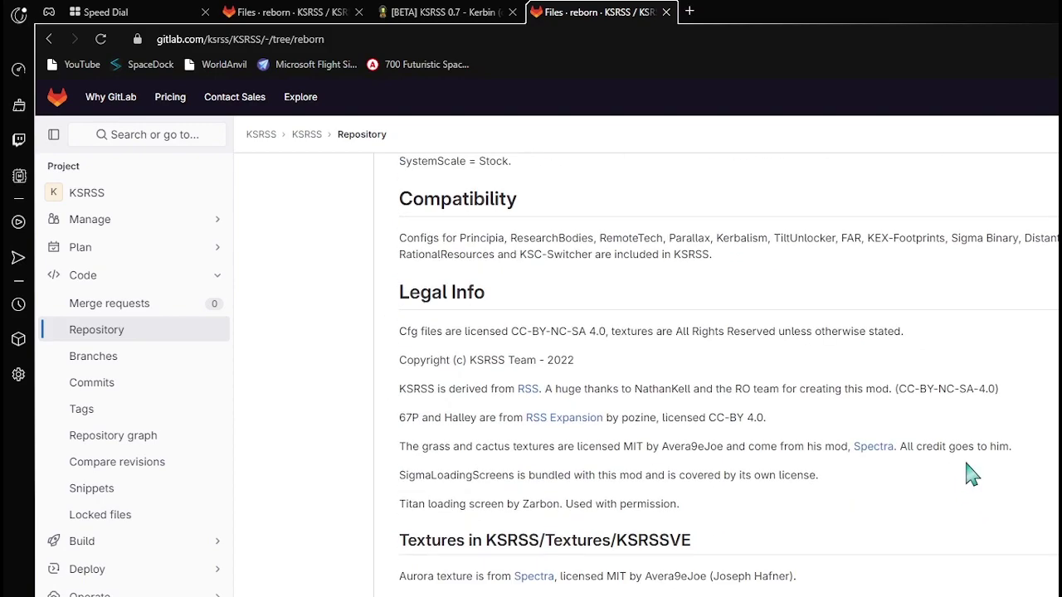
scroll(966, 468, down, 2)
scroll(941, 484, down, 6)
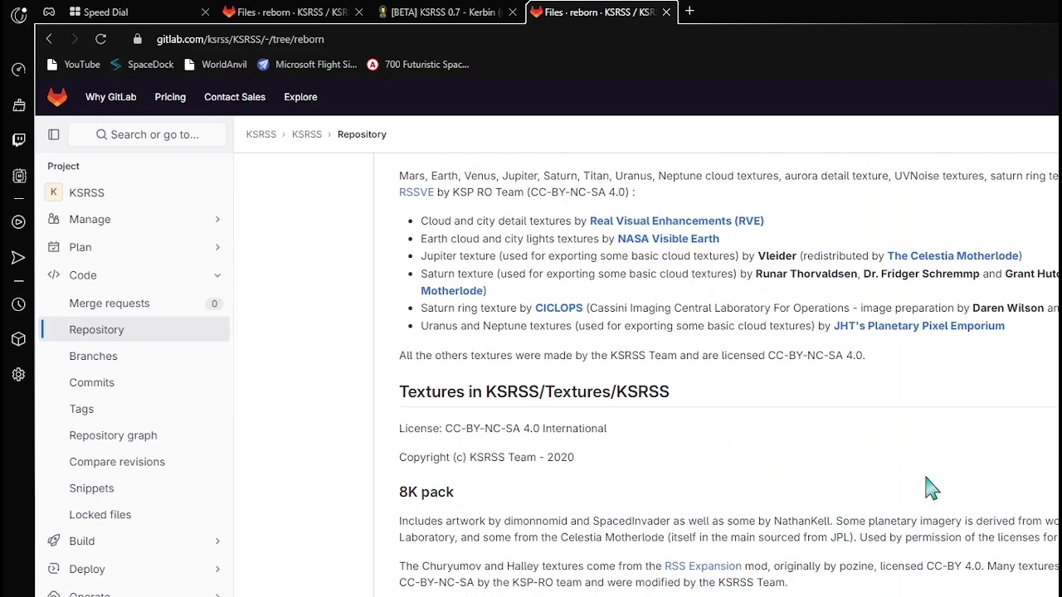
scroll(849, 493, up, 12)
scroll(863, 453, up, 10)
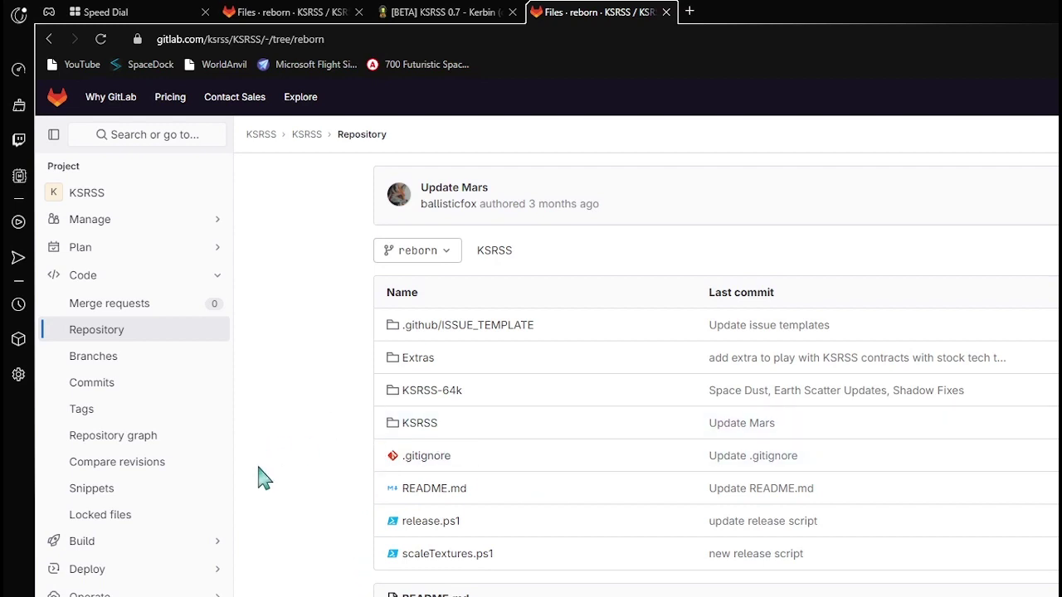
- Look inside the KSRSS-64k folder, and reread the reborn branch README's dependencies, configuration, legal info and texture pack sections
click(423, 402)
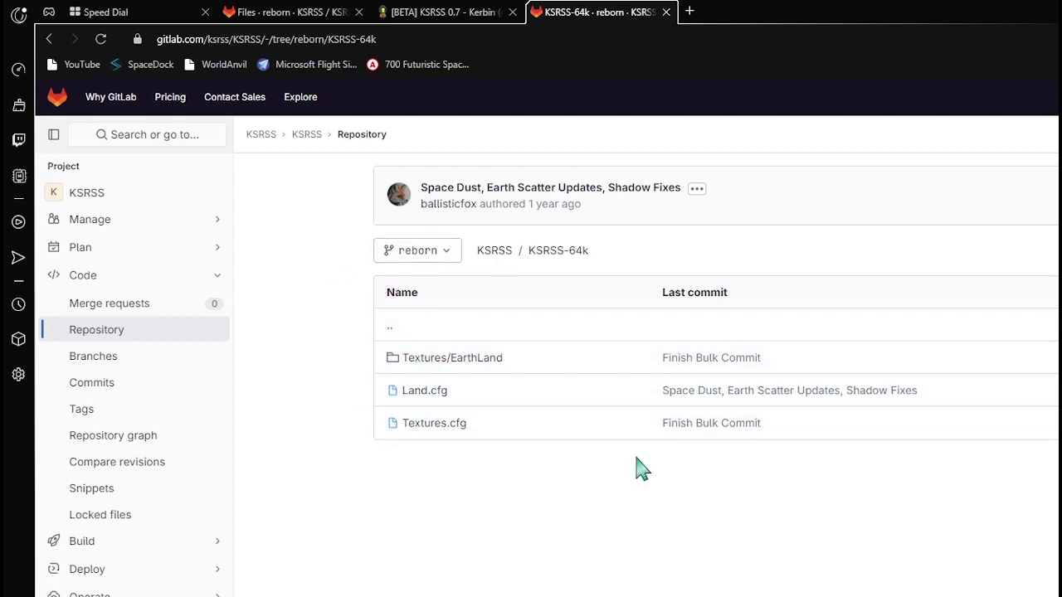
click(49, 39)
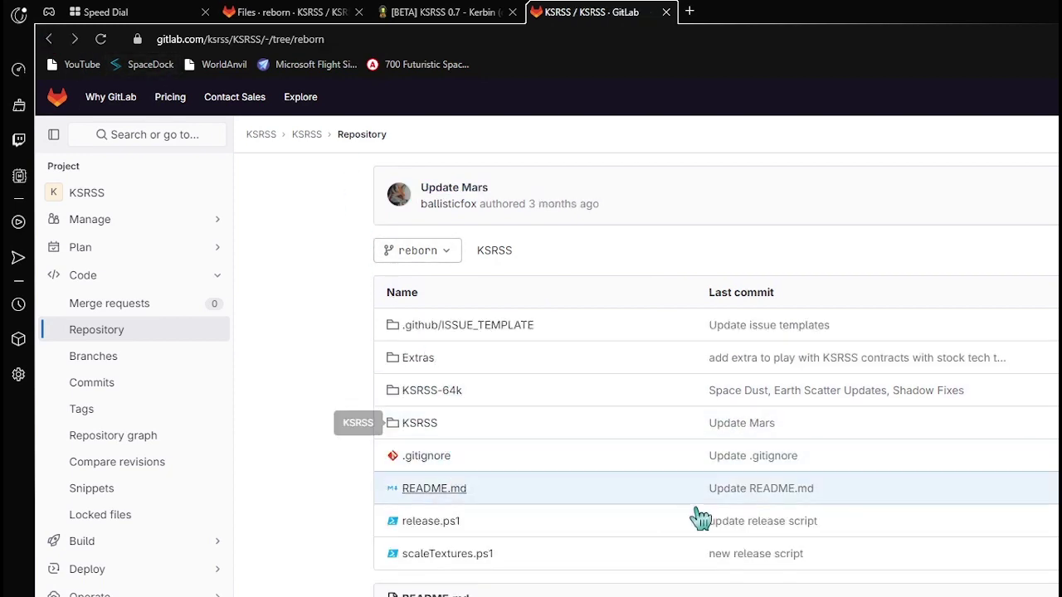
scroll(742, 550, down, 5)
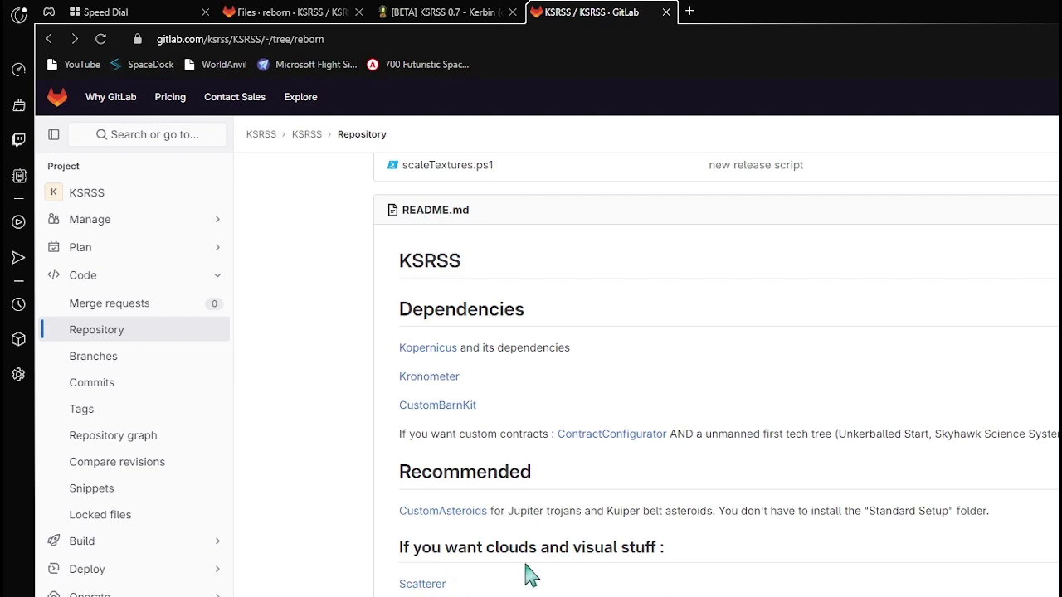
scroll(531, 573, down, 8)
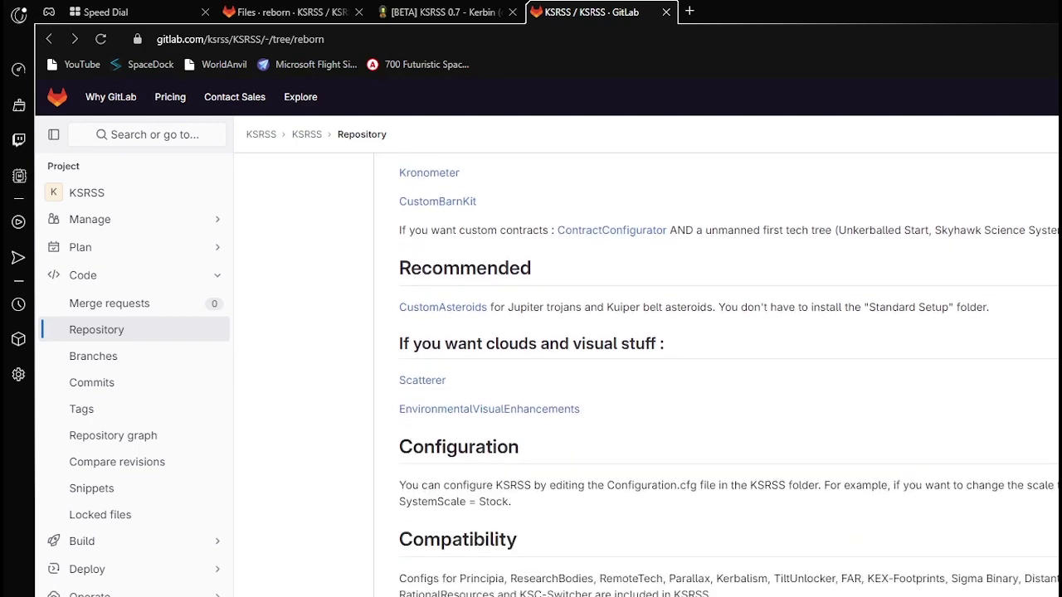
scroll(714, 374, down, 5)
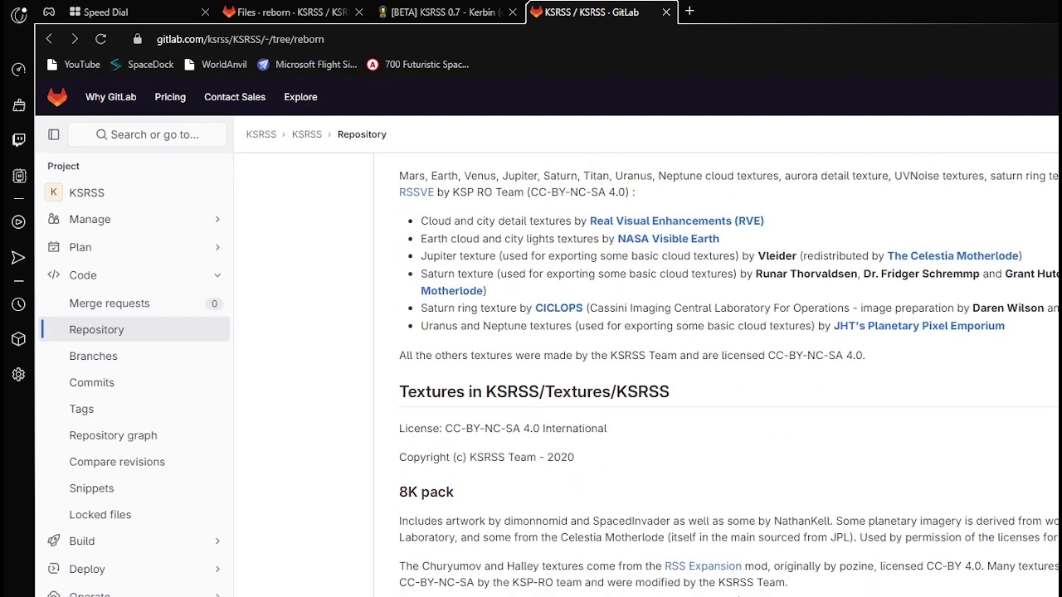
scroll(727, 592, down, 2)
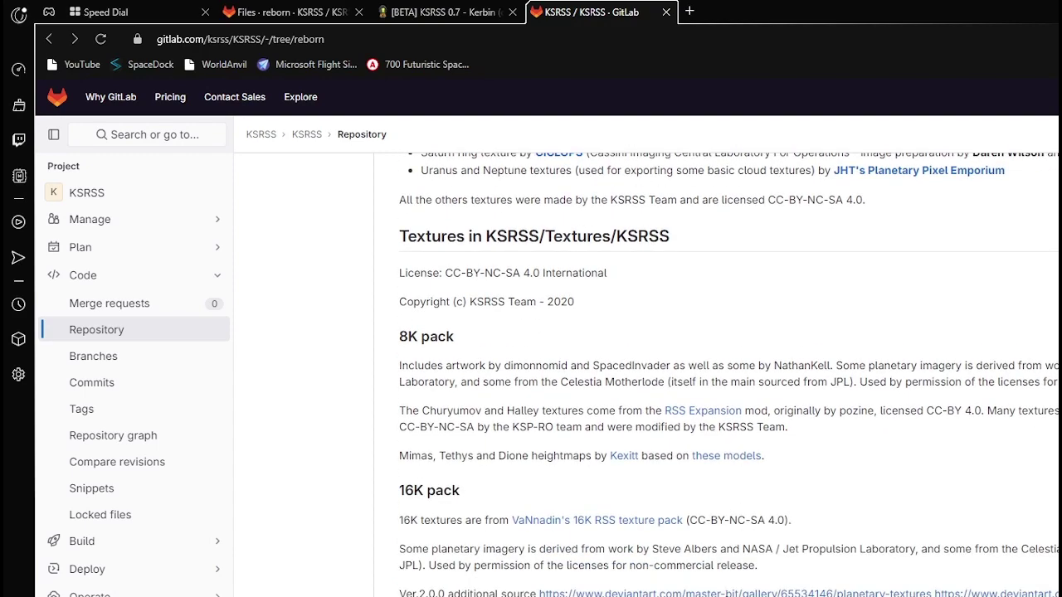
scroll(714, 373, up, 9)
scroll(674, 578, down, 6)
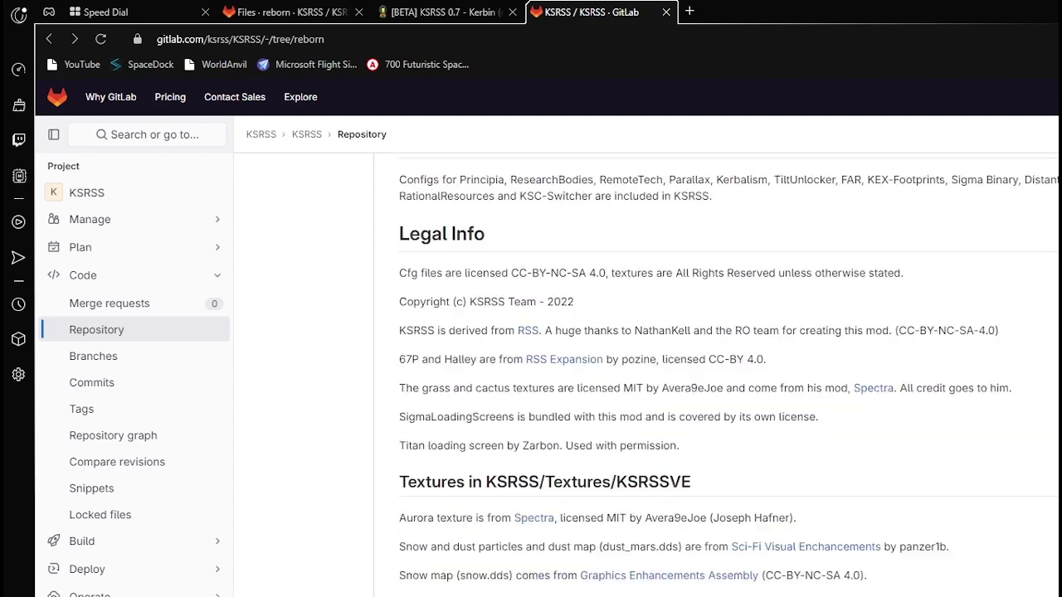